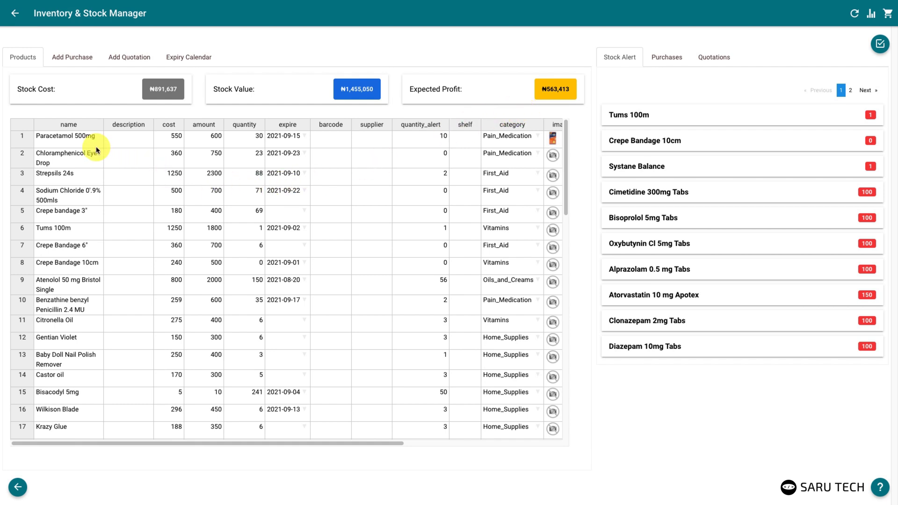
Open the Add New Product form from the first product's row options
right_click(77, 143)
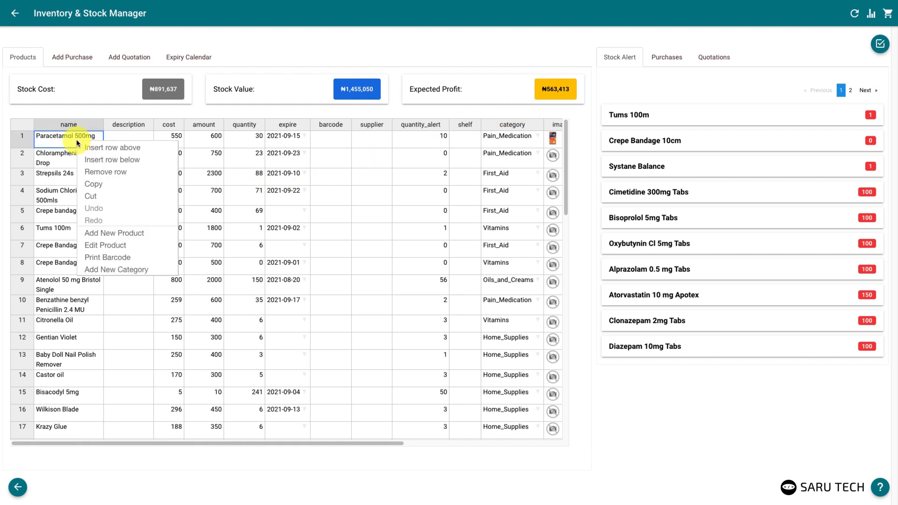
left_click(124, 236)
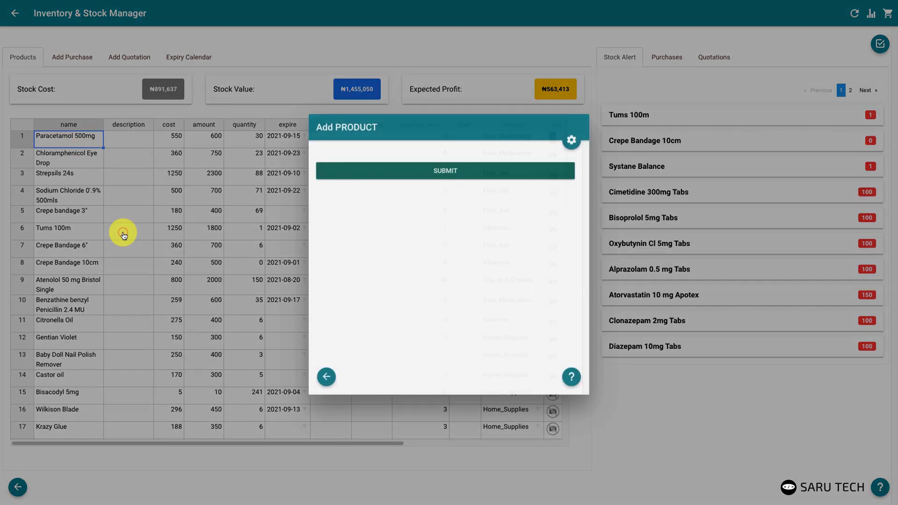
left_click(350, 147)
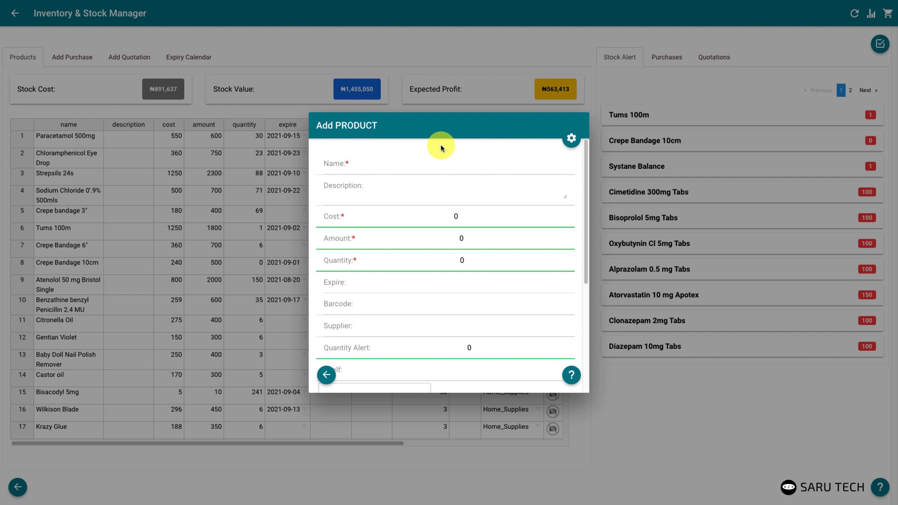
Enter name Diazepam 10mg, cost 200 and selling amount 300, then submit
left_click(454, 166)
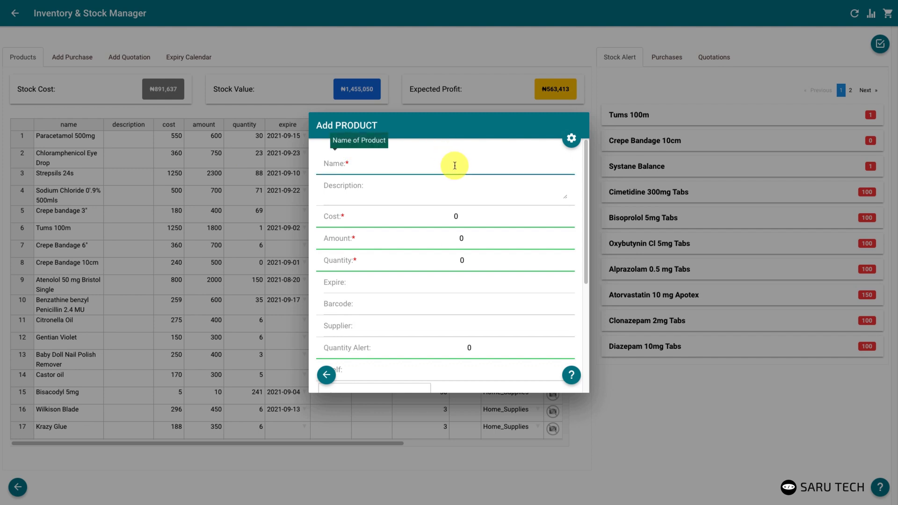
type("Diazepam 10mg")
left_click(454, 216)
type("100")
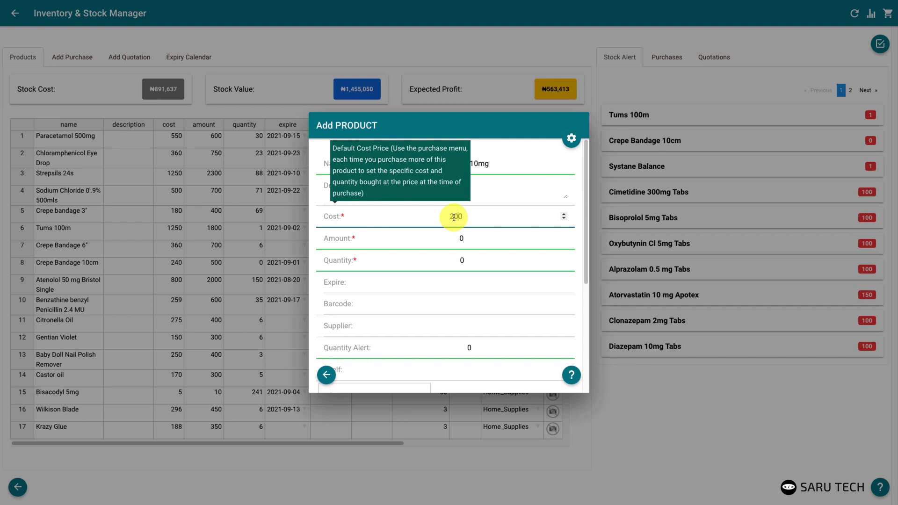
left_click(457, 237)
type("100")
scroll(463, 304, "down", 5)
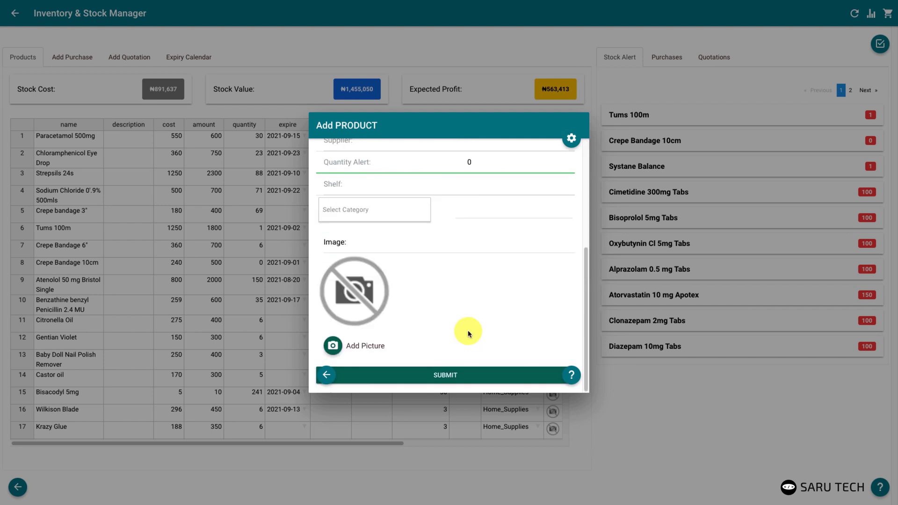
left_click(467, 372)
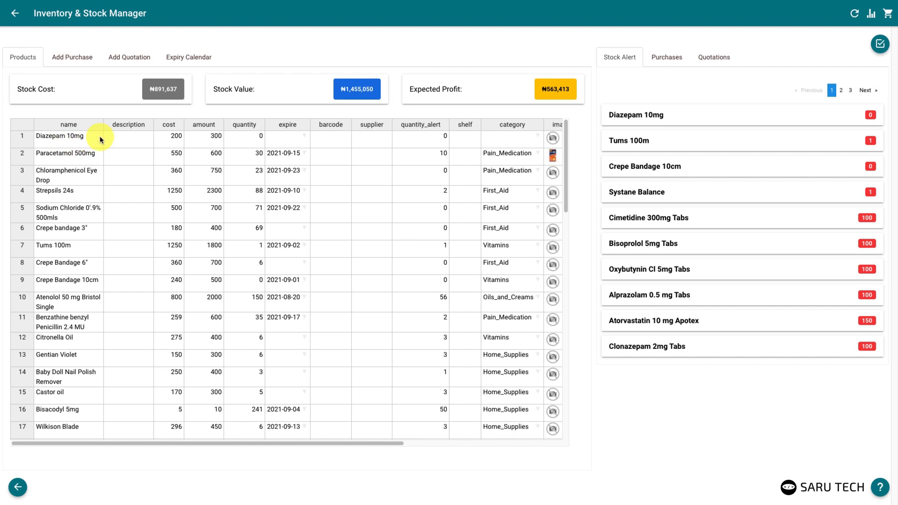
Enter Diazepam in row 1's description cell
left_click(115, 137)
type("Diazepam")
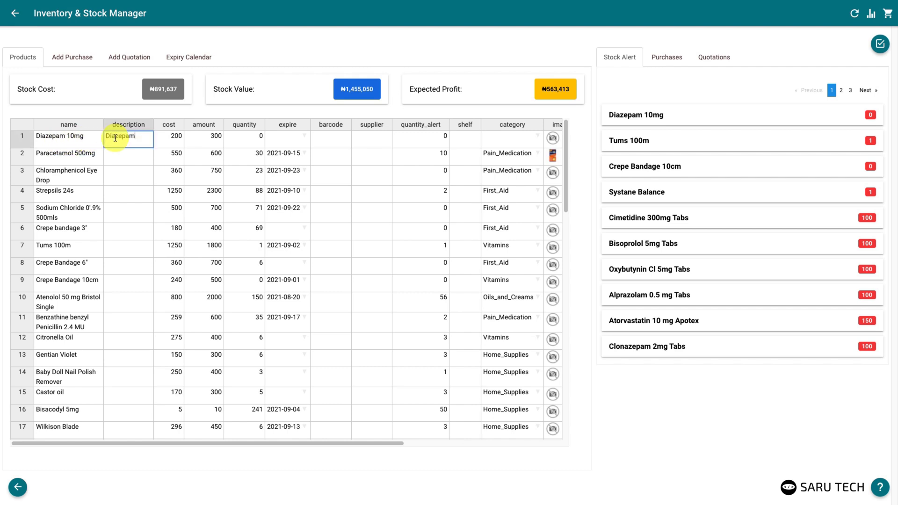
left_click(77, 141)
Review Diazepam 10mg in Edit Product and close it without changes
right_click(84, 144)
left_click(113, 245)
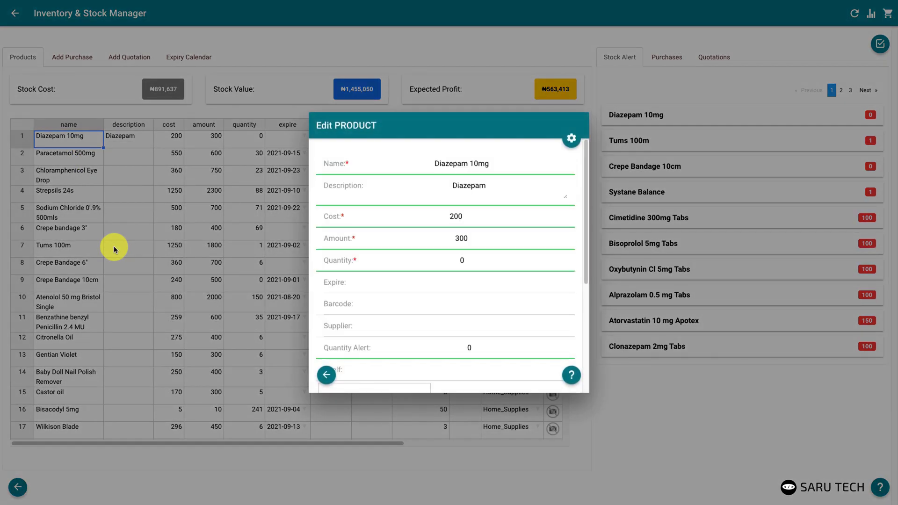
left_click(618, 397)
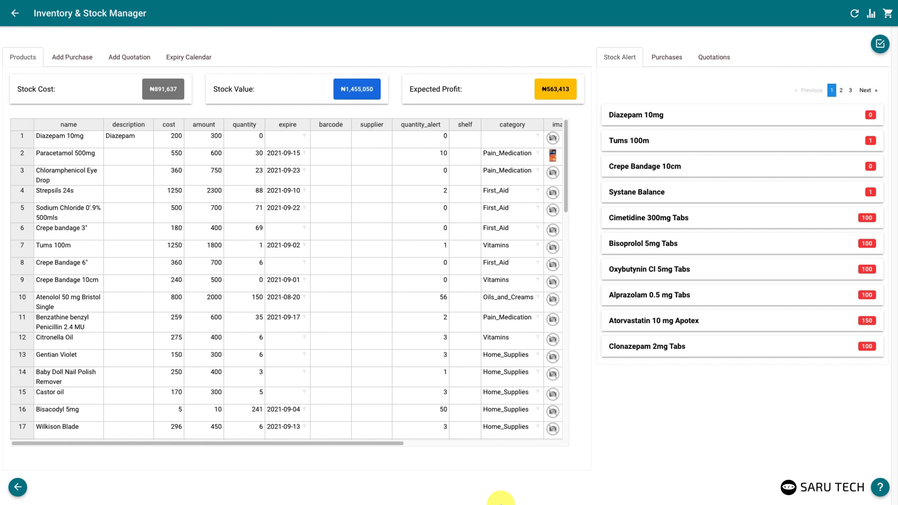
In Excel, copy the 13 product names in A2:A14
mouse_move(500, 503)
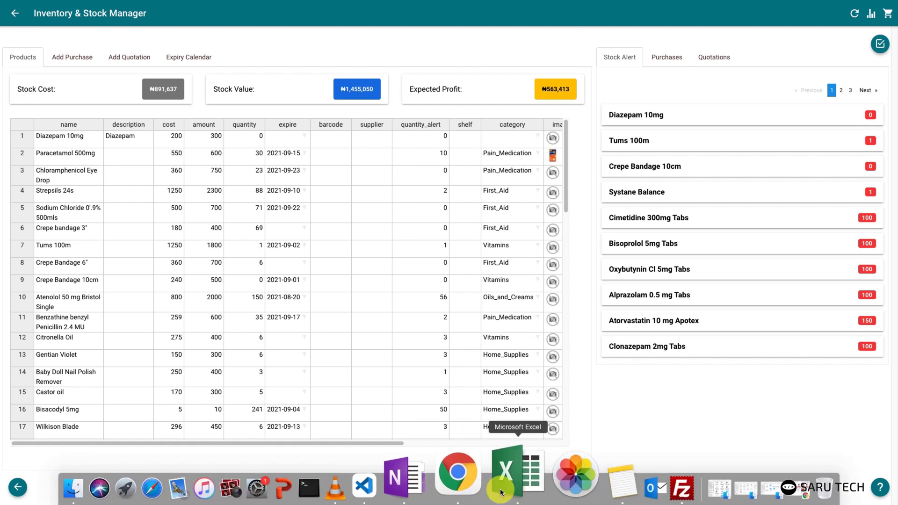
left_click(509, 487)
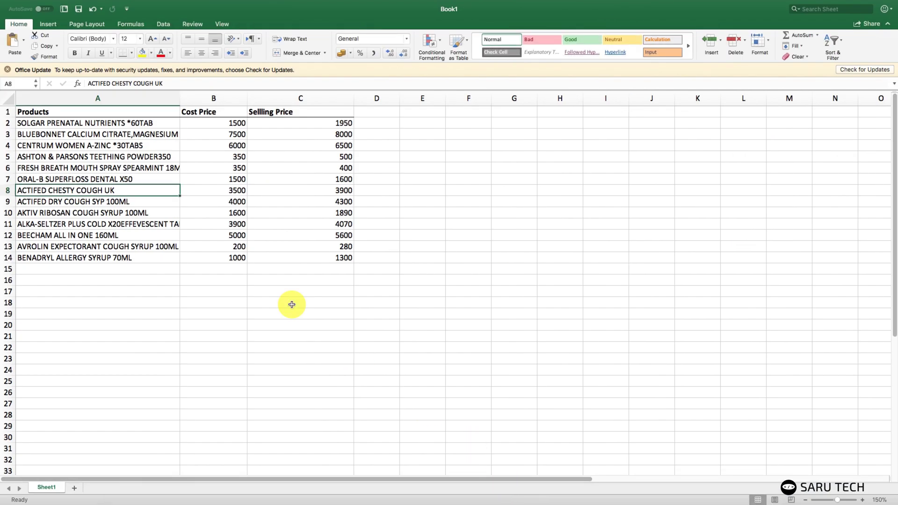
left_click_drag(108, 123, 112, 261)
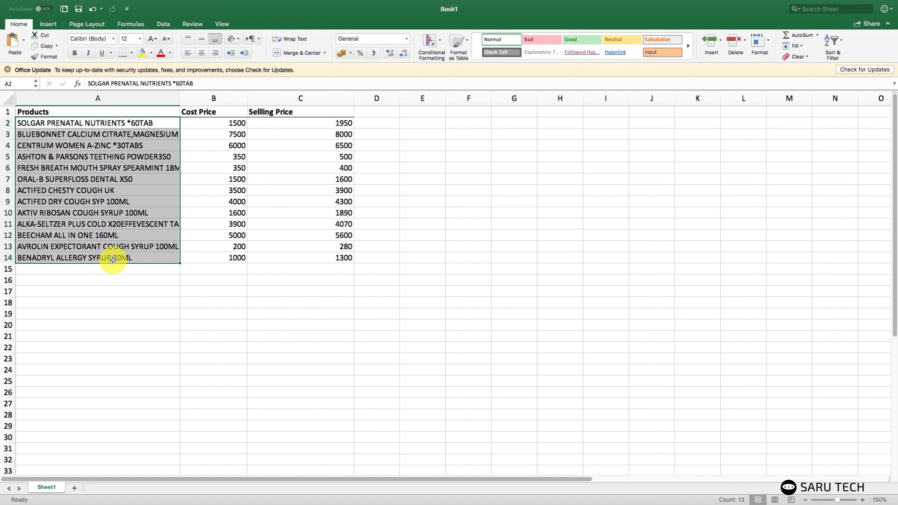
key("super+c")
Return to the inventory manager and select the first name cell
mouse_move(251, 491)
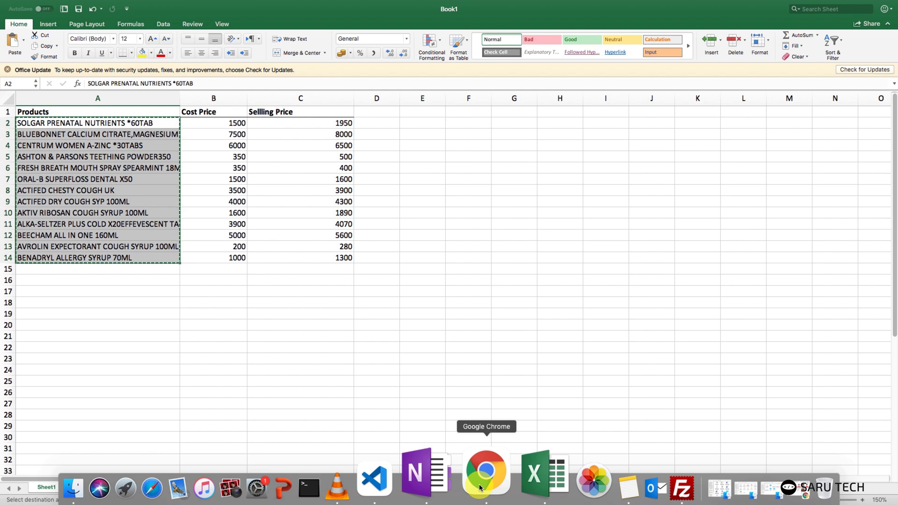
left_click(479, 487)
left_click(82, 137)
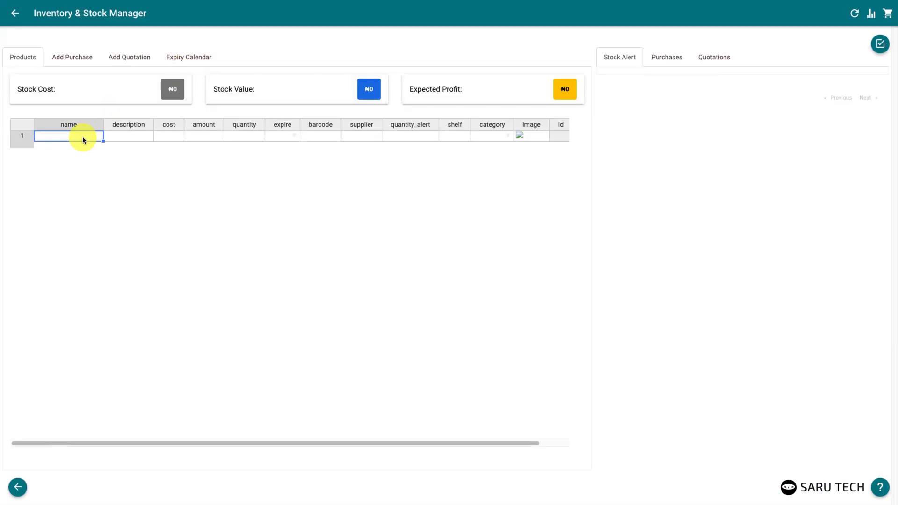
Paste the names, then paste Excel's B2:C14 prices into the cost and amount columns
key("super+v")
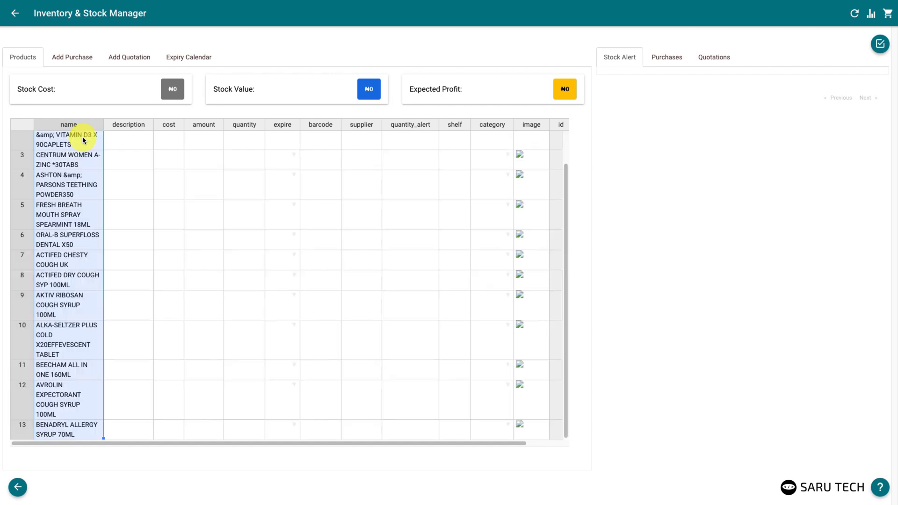
left_click(506, 463)
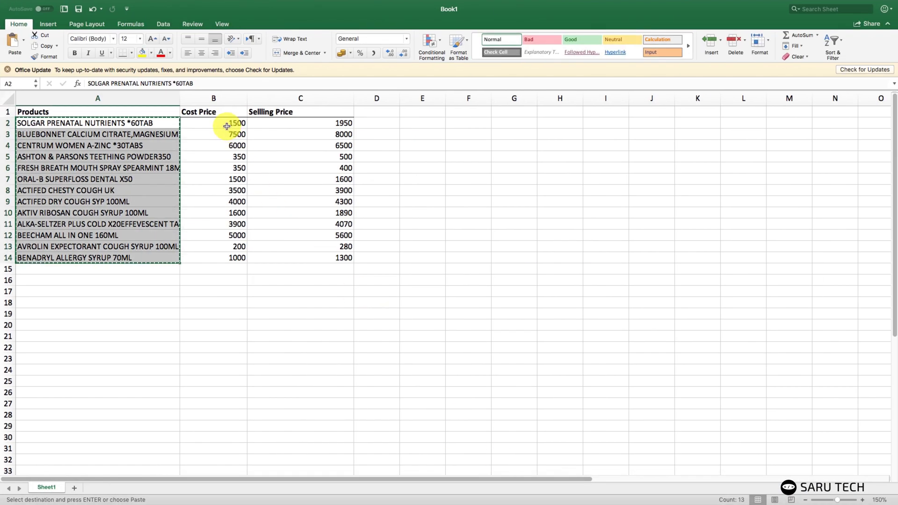
left_click_drag(227, 125, 305, 260)
key("super+c")
left_click(486, 474)
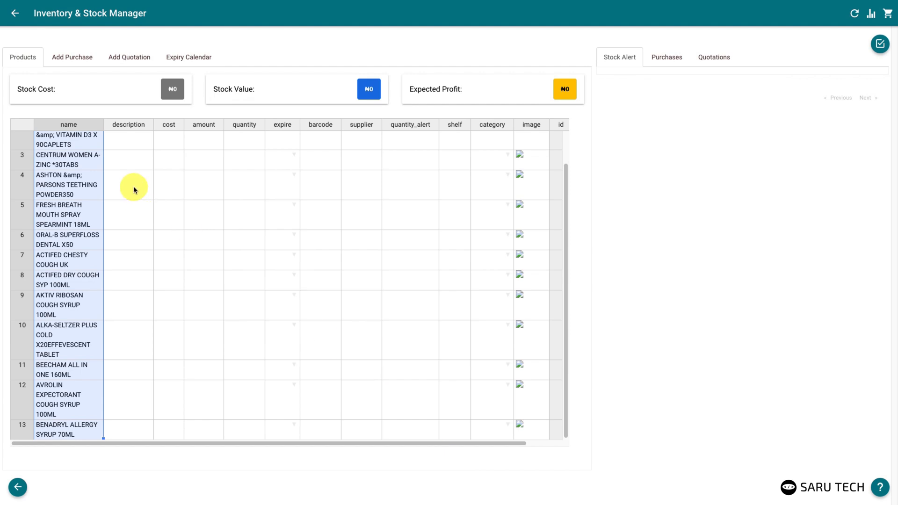
left_click(161, 141)
key("super+v")
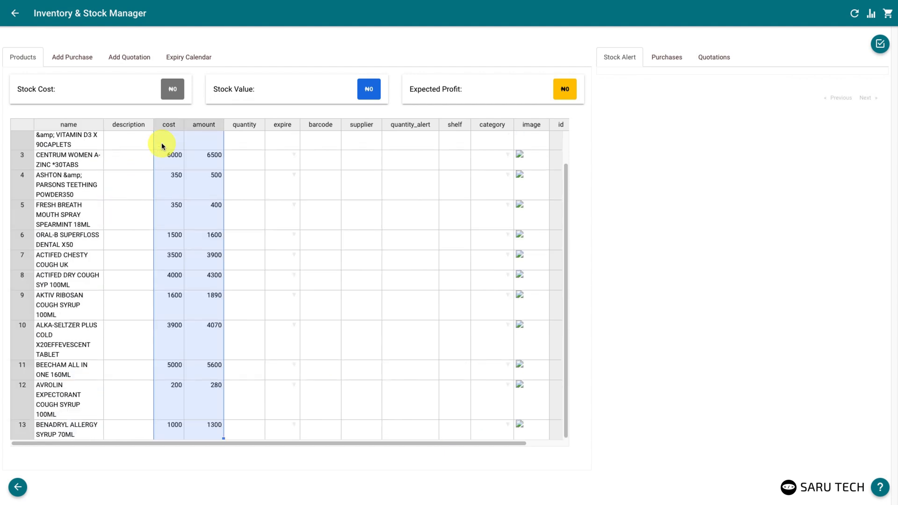
Remove the ORAL-B and two ACTIFED rows from the products grid
left_click_drag(566, 256, 567, 184)
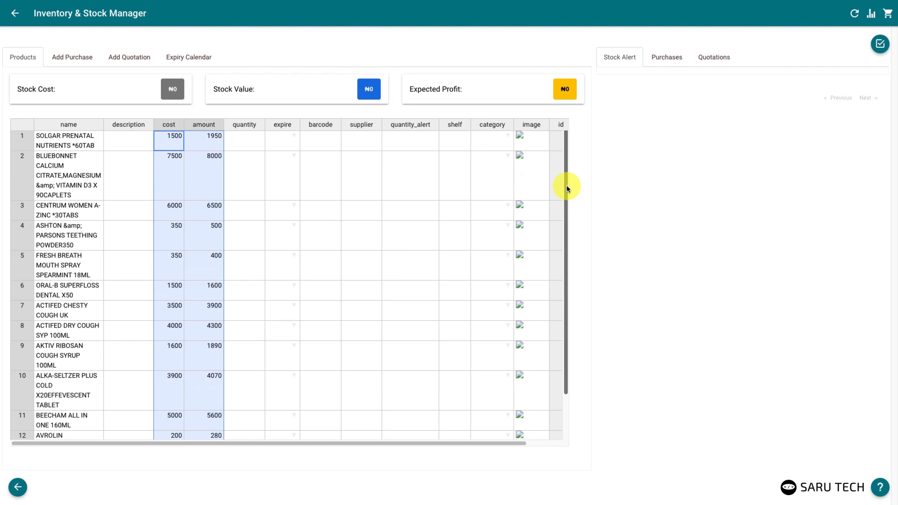
left_click(84, 168)
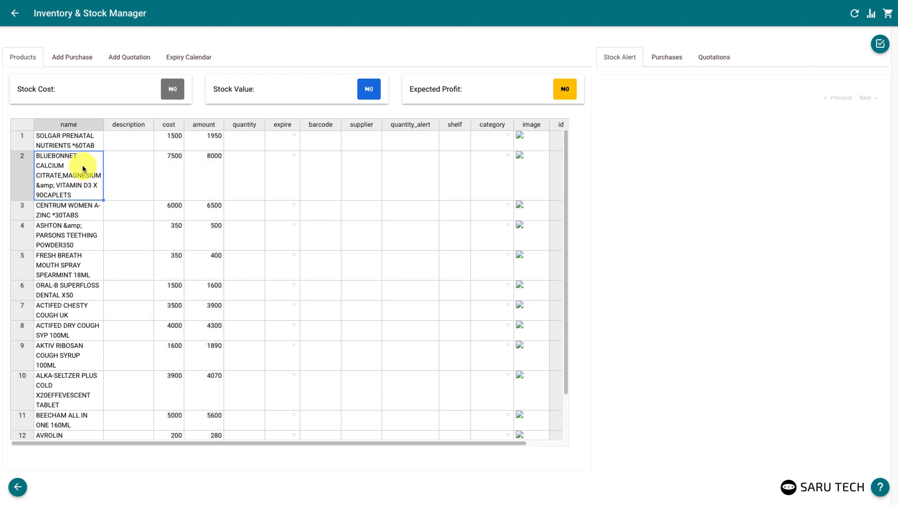
left_click_drag(56, 292, 89, 325)
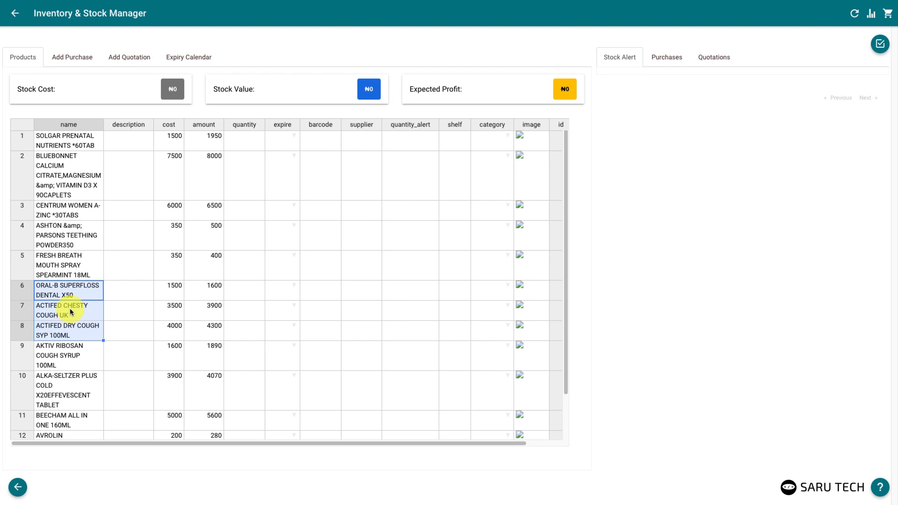
right_click(71, 312)
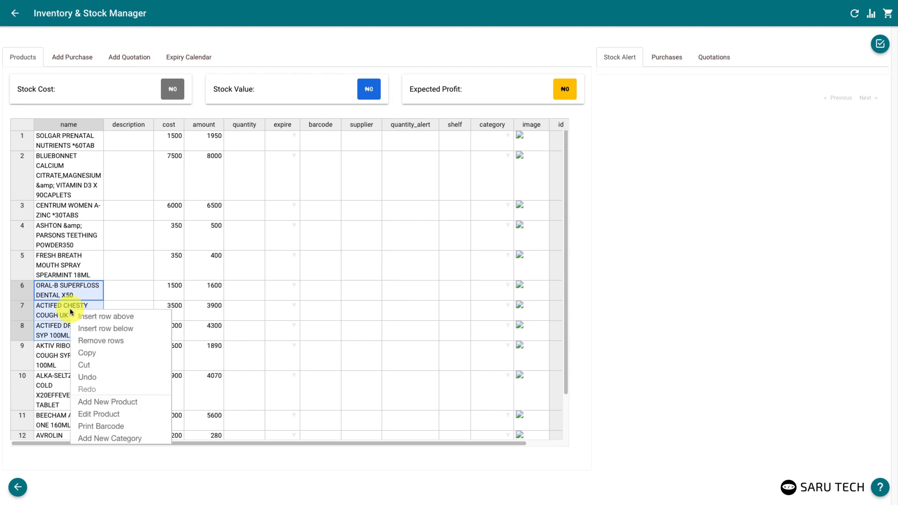
left_click(91, 341)
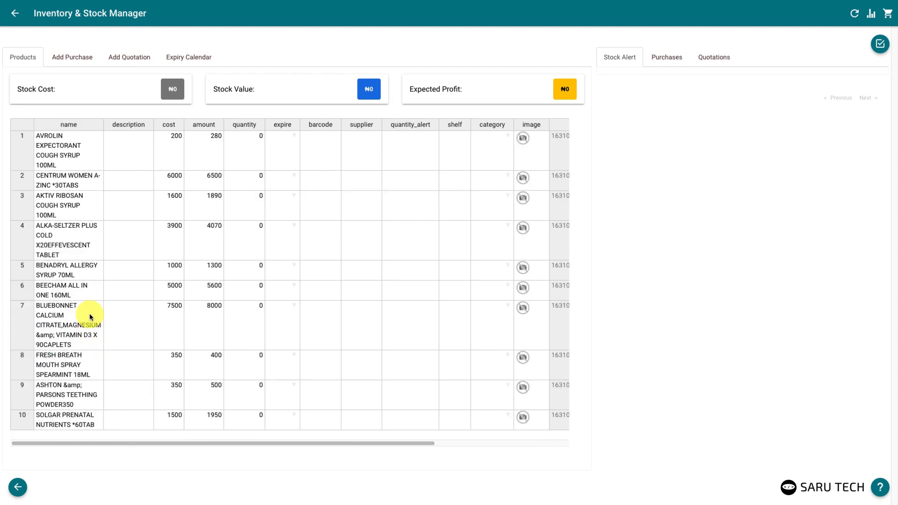
Add a Vitamins category through the row options' Add Category form
left_click(88, 293)
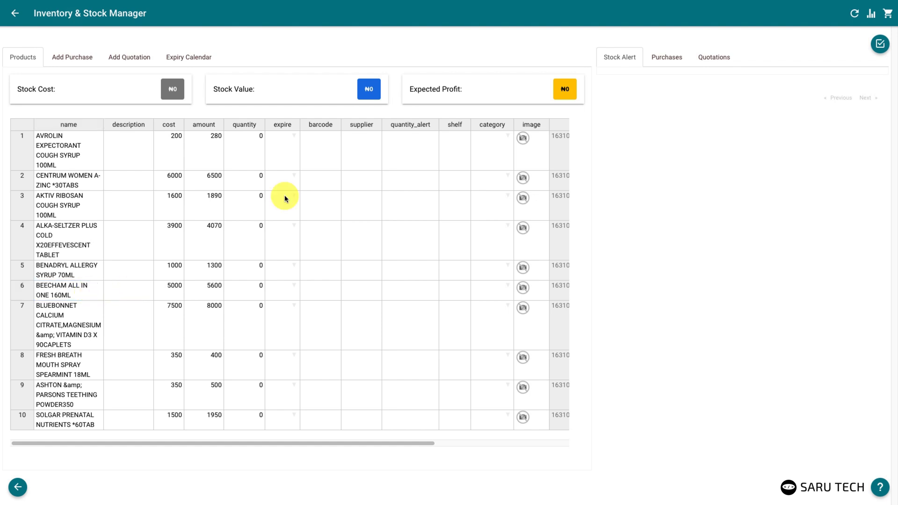
right_click(445, 146)
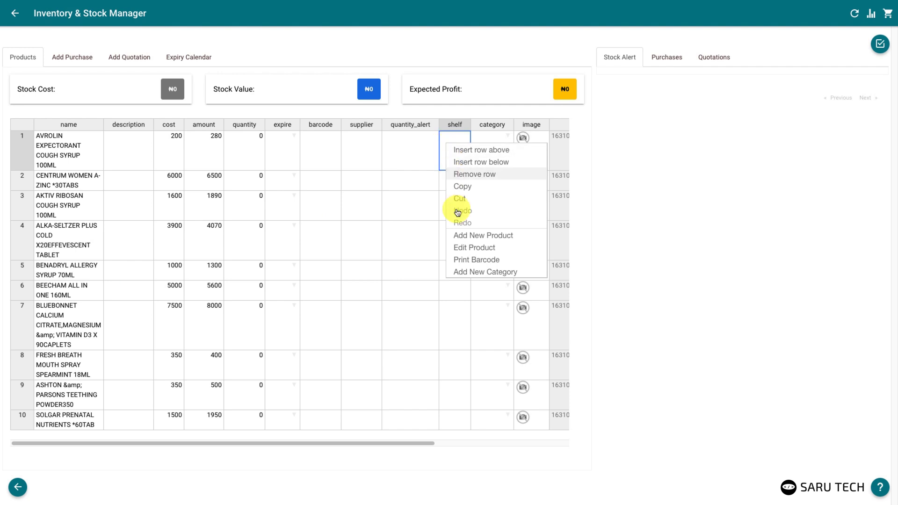
left_click(463, 272)
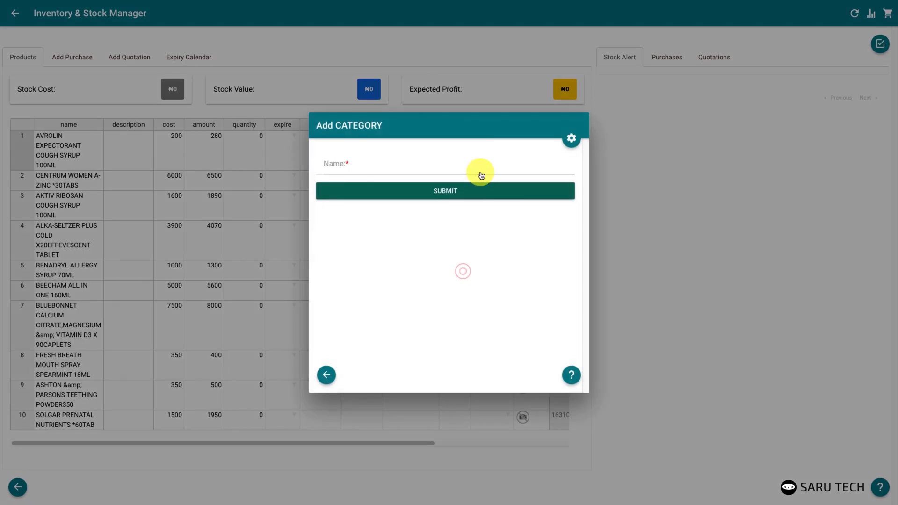
left_click(478, 163)
type("V")
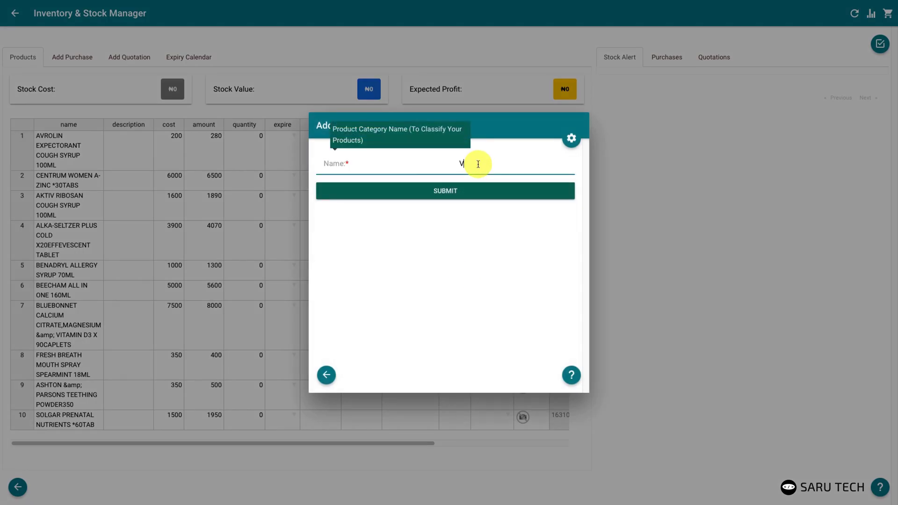
type("itamins")
left_click(462, 190)
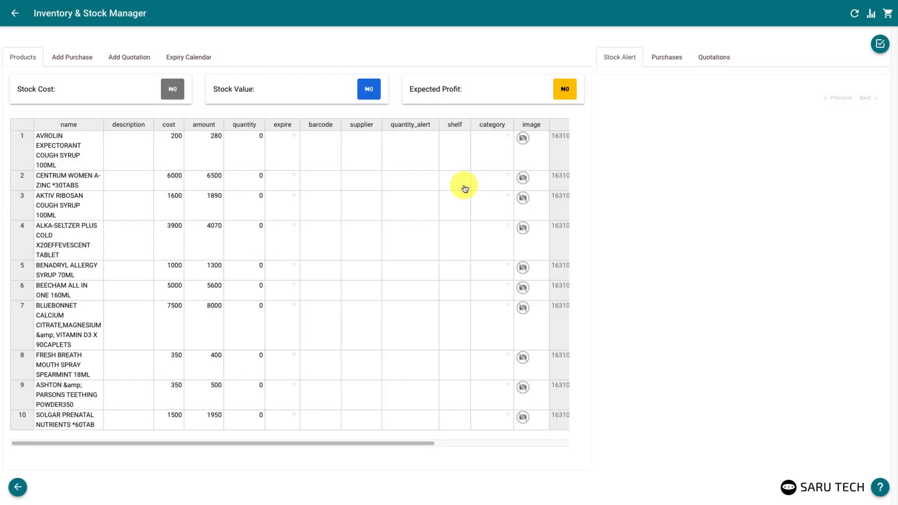
Set categories: row 1 and row 3 Cough & Allergies, row 2 Vitamins
left_click(507, 136)
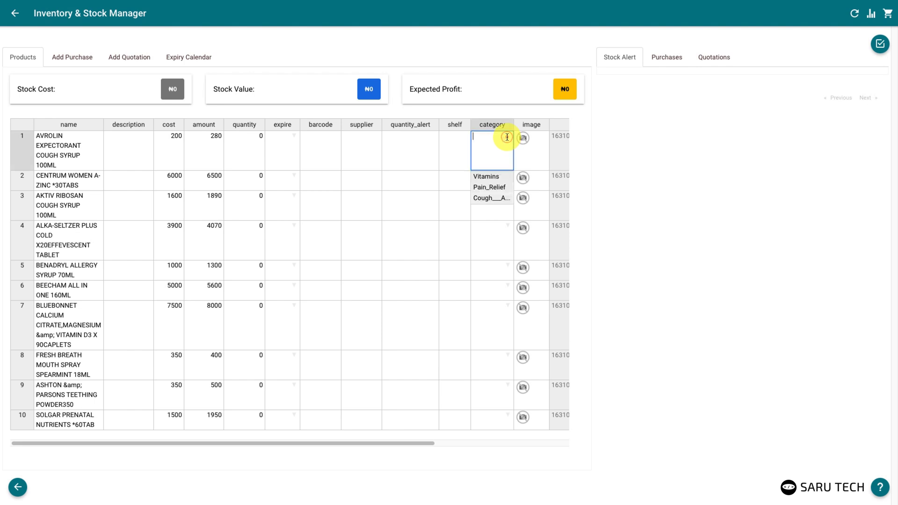
left_click(484, 198)
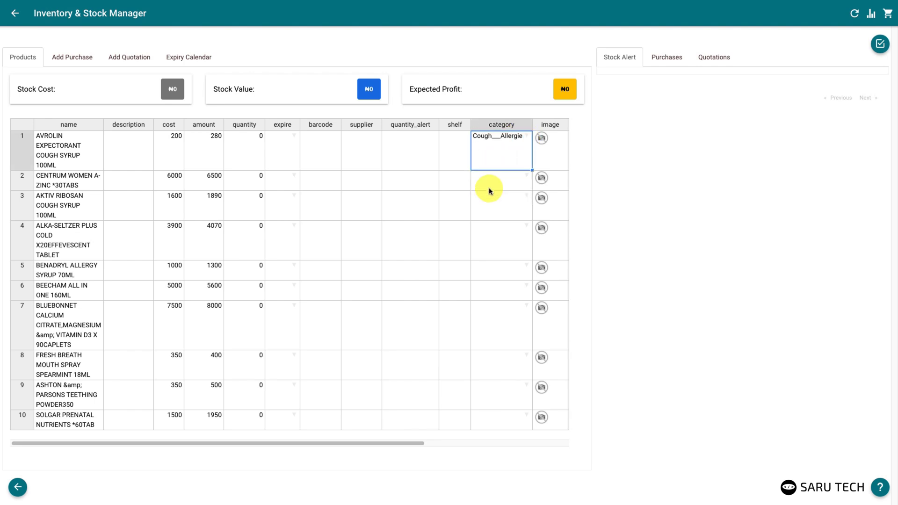
left_click(525, 177)
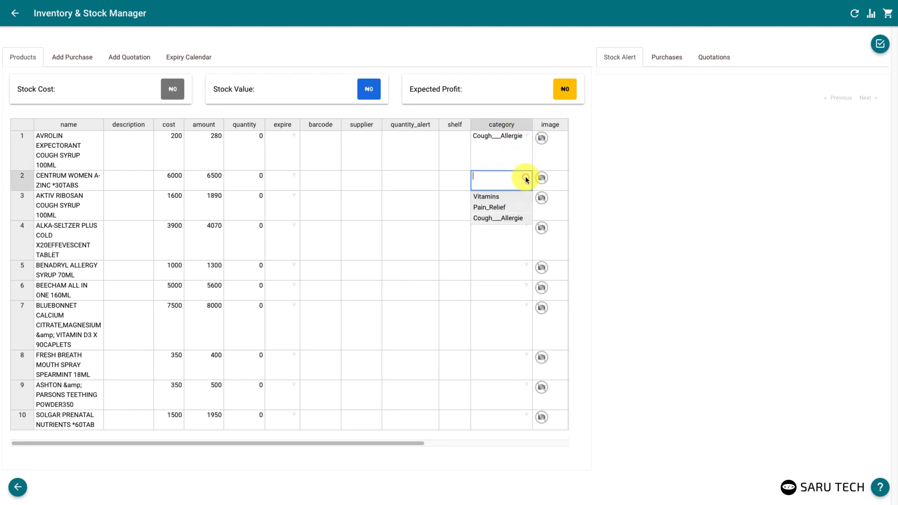
left_click(493, 200)
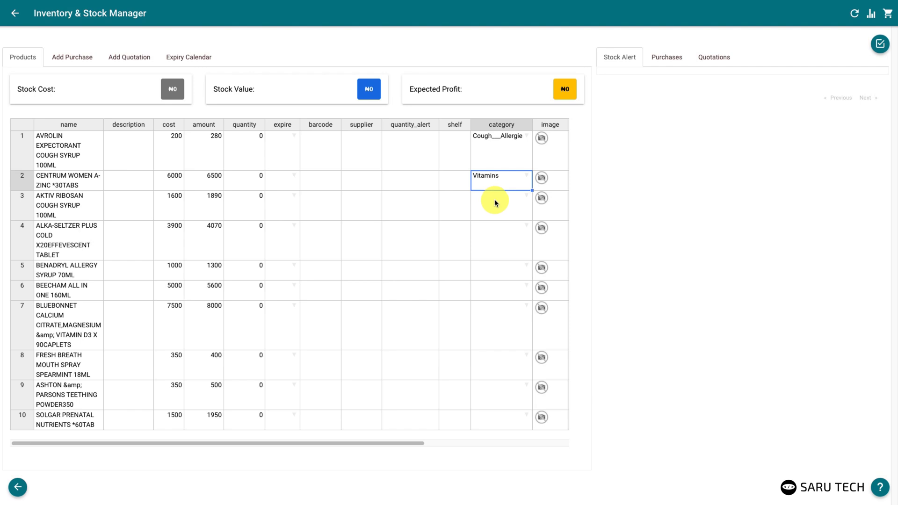
left_click(501, 210)
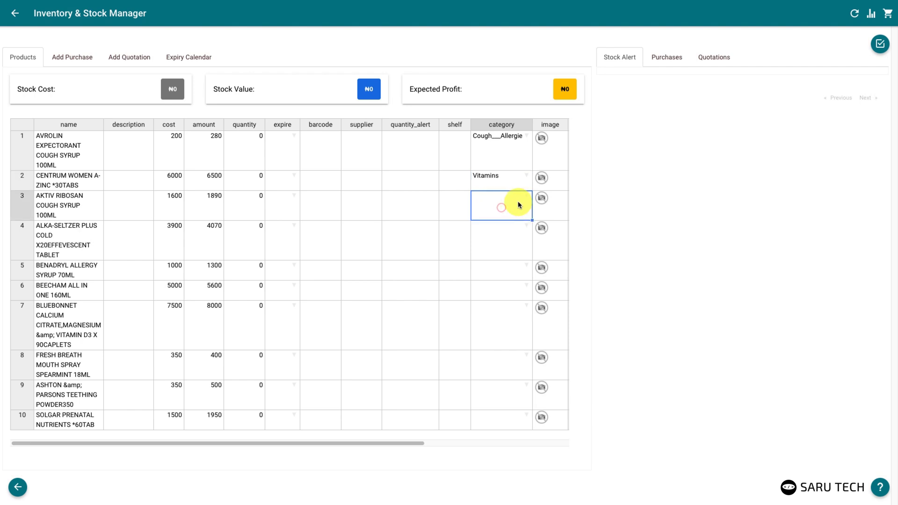
left_click(523, 196)
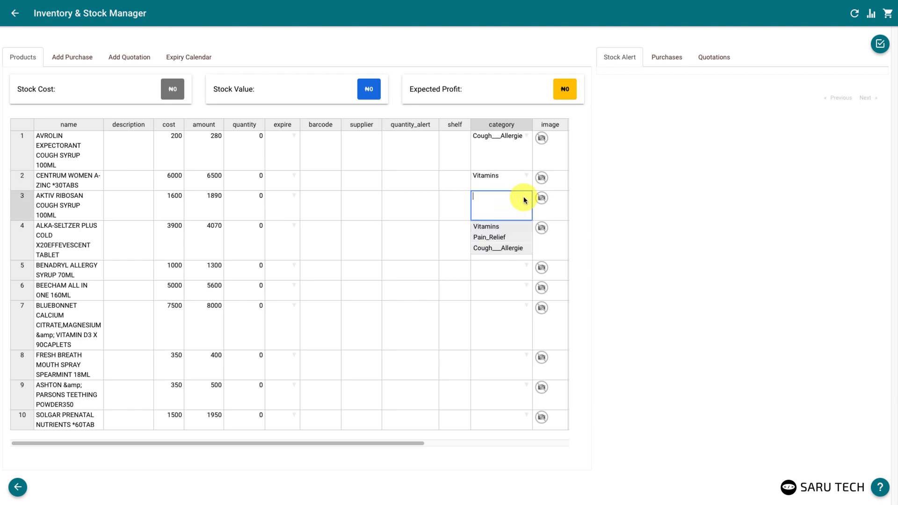
left_click(495, 249)
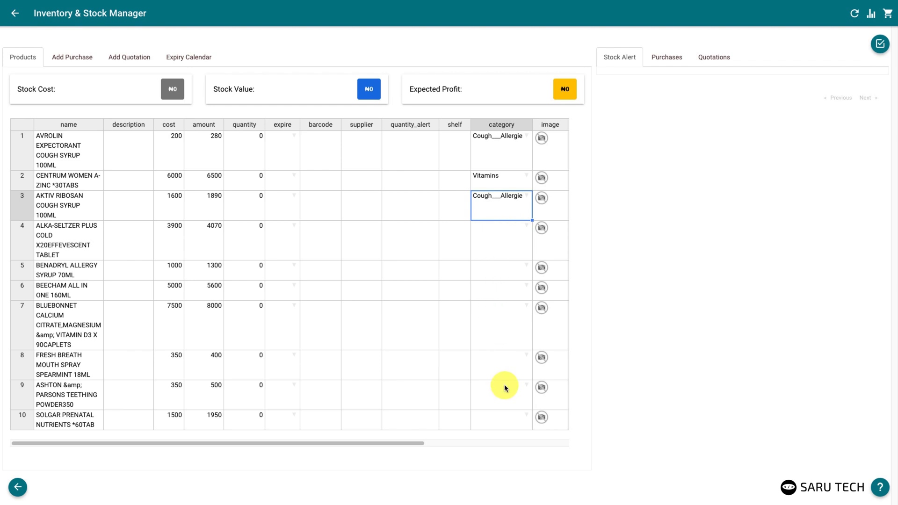
Fill row 3's Cough & Allergies category down through row 7
left_click(488, 234)
left_click(496, 204)
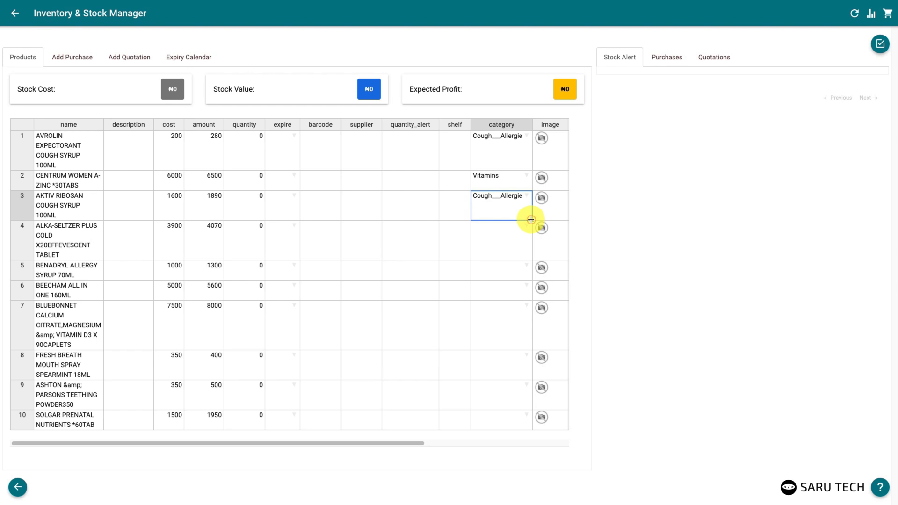
left_click_drag(531, 220, 518, 332)
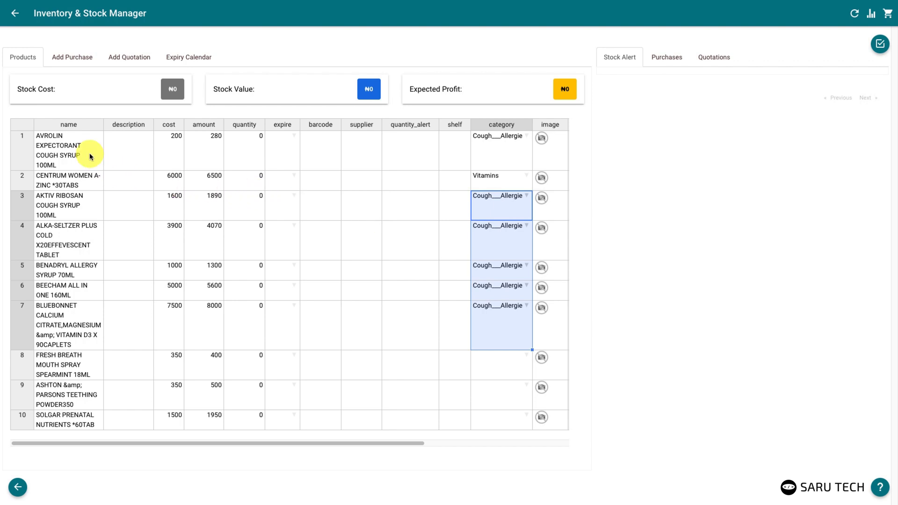
Sort products by name ascending, then descending, then restore the original order
left_click(69, 124)
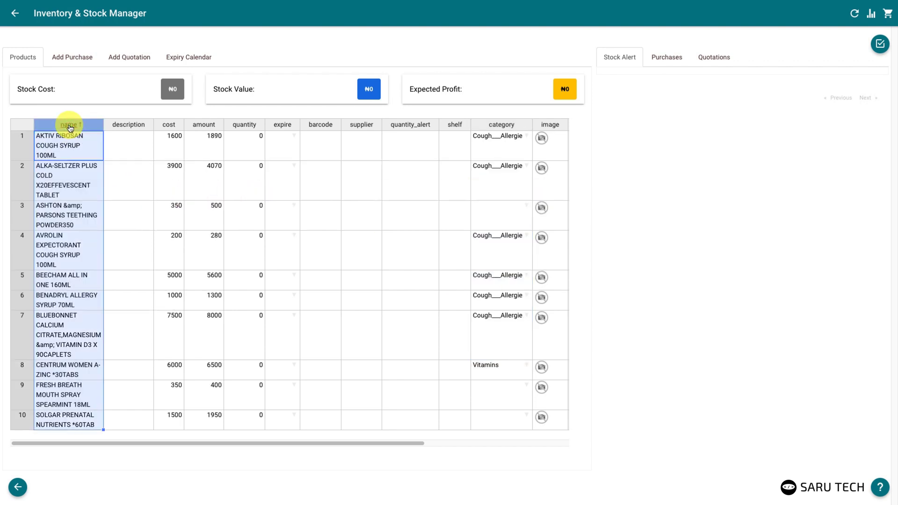
left_click(70, 125)
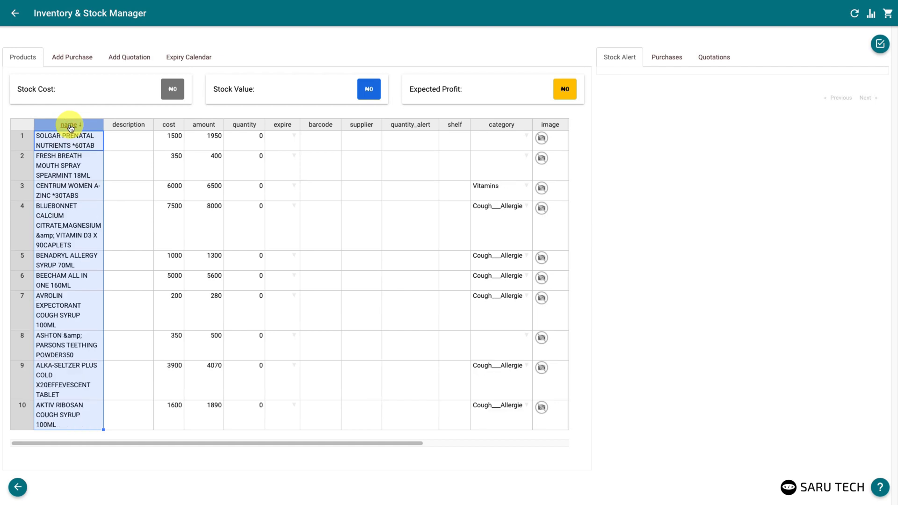
left_click(71, 127)
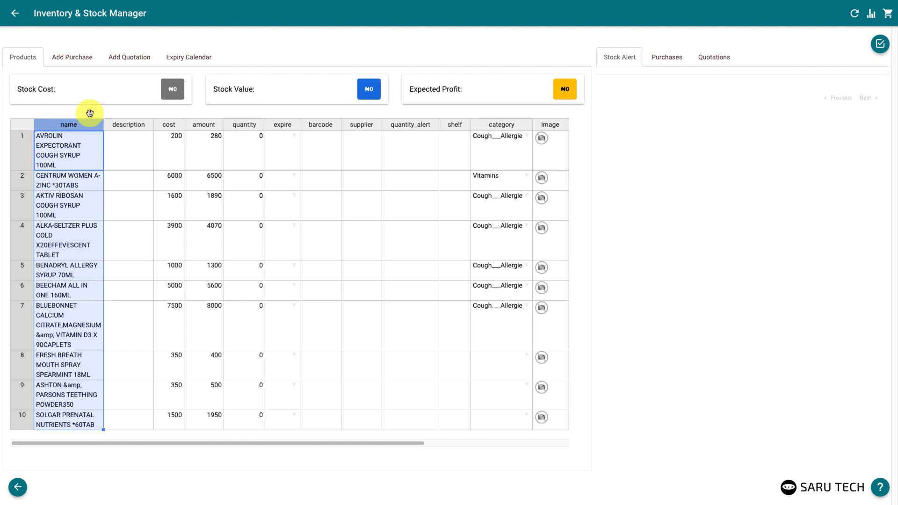
left_click(92, 115)
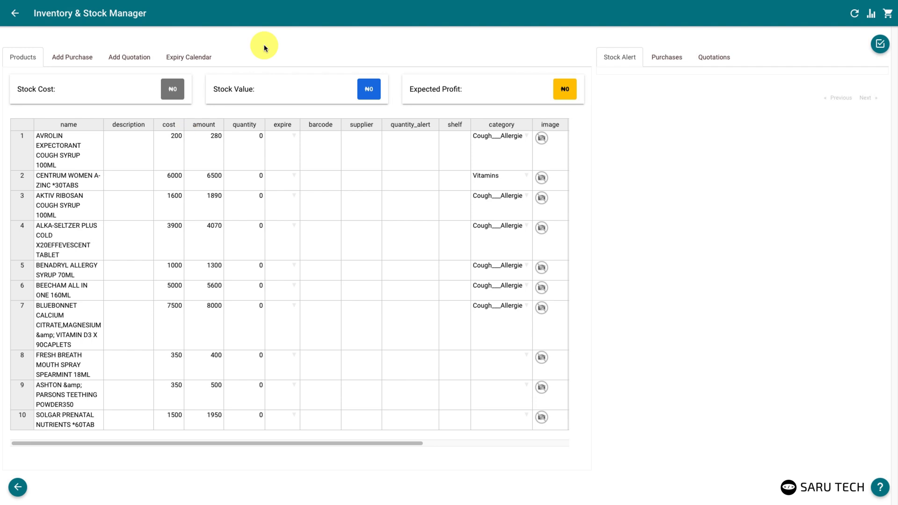
left_click(312, 149)
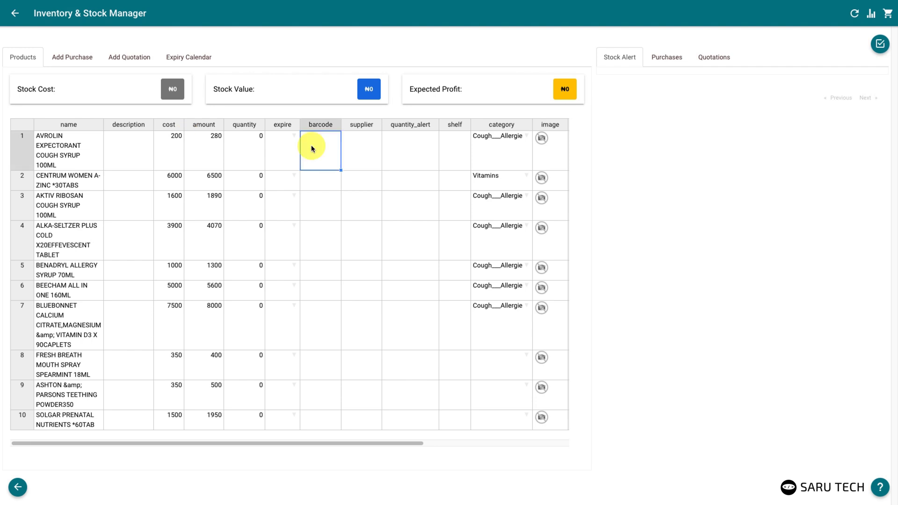
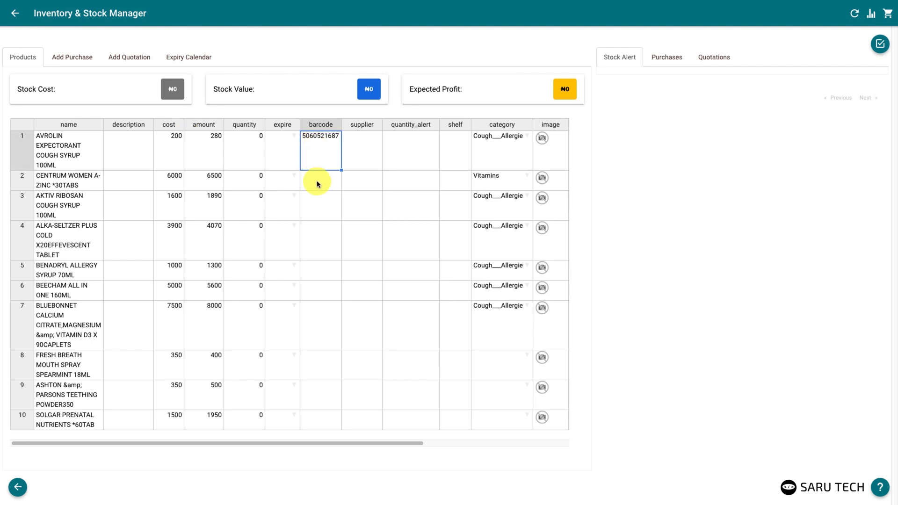
left_click(317, 184)
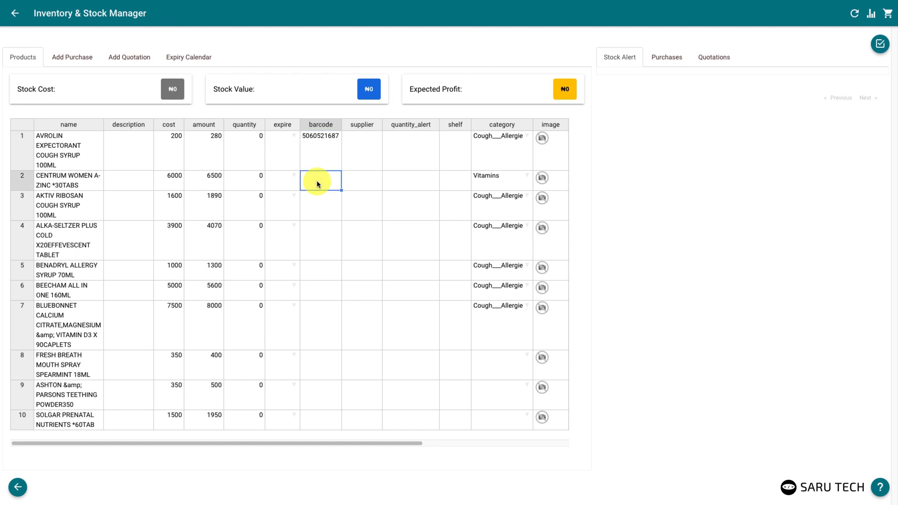
right_click(317, 184)
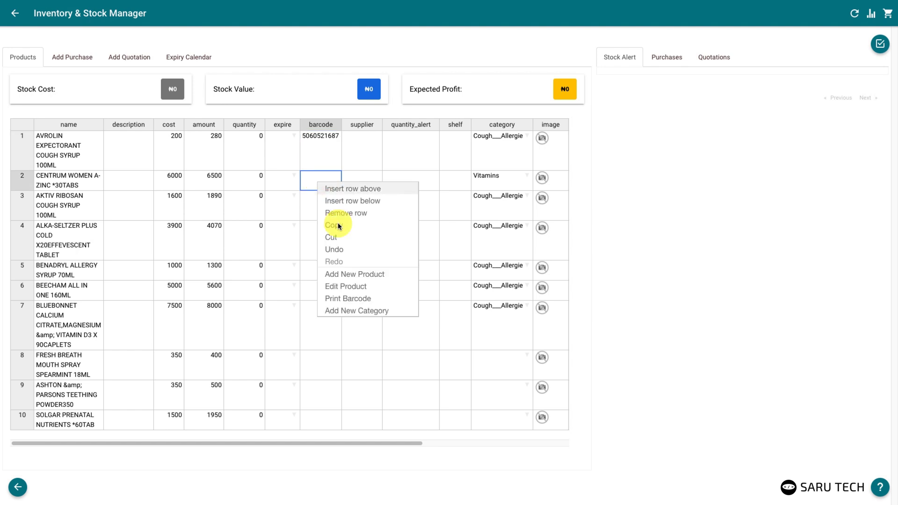
left_click(334, 299)
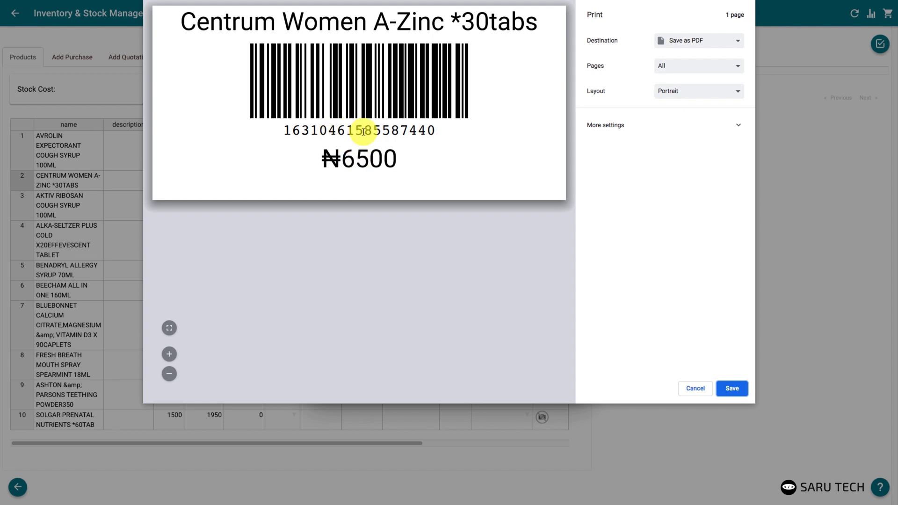
left_click(690, 389)
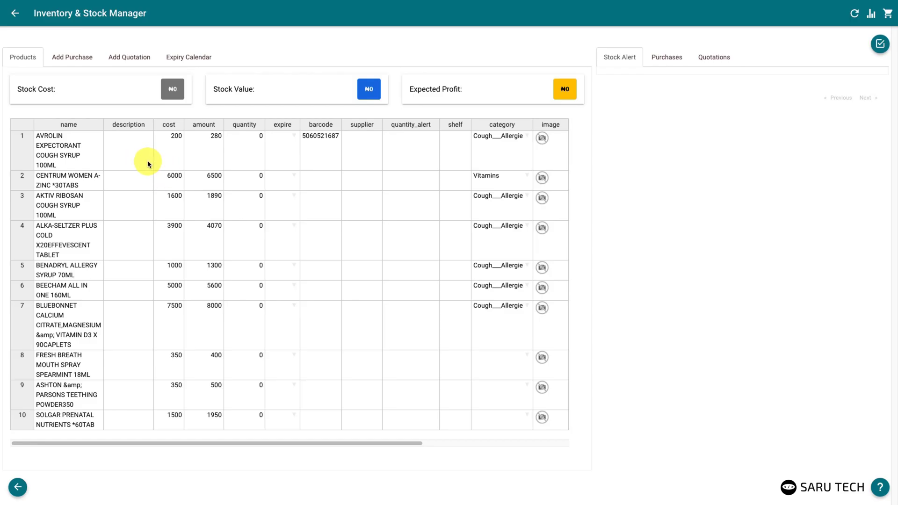
Attach avrolin.jpeg as row 1's product picture in Edit Product and submit
left_click(147, 160)
scroll(575, 299, "down", 5)
scroll(574, 321, "down", 1)
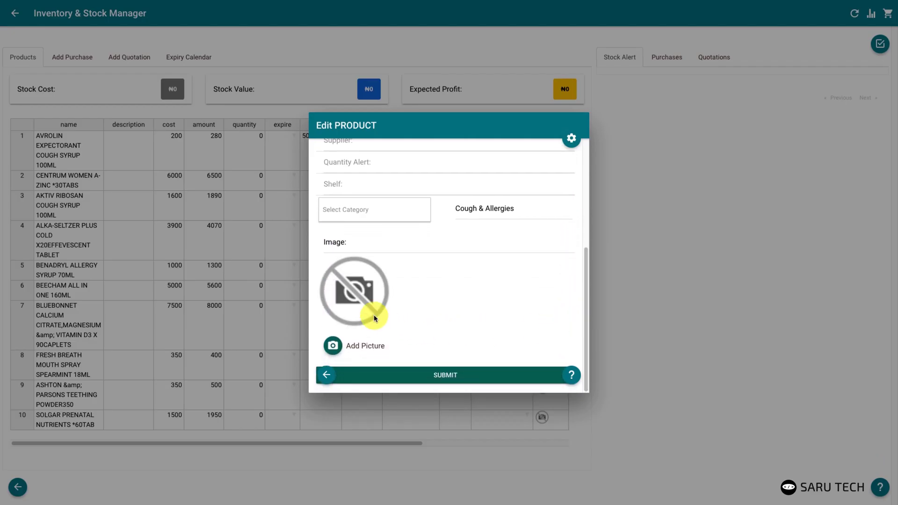
left_click(350, 349)
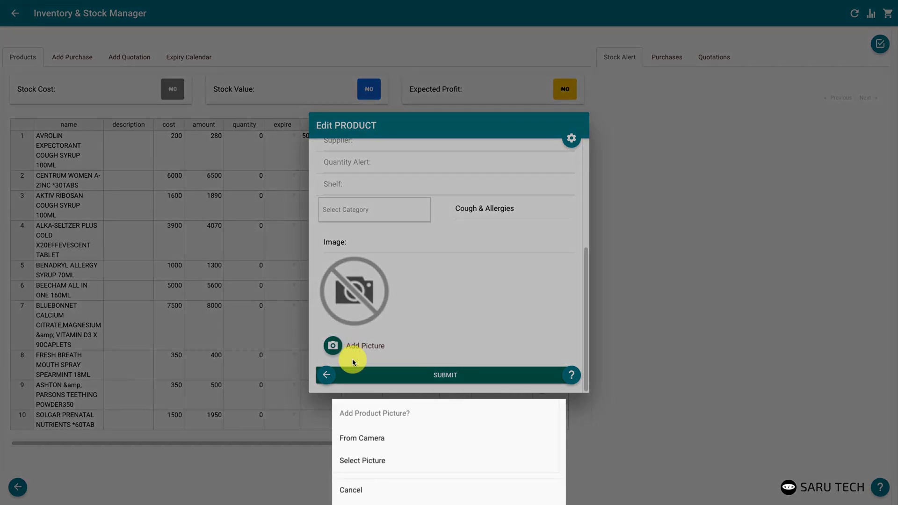
left_click(359, 461)
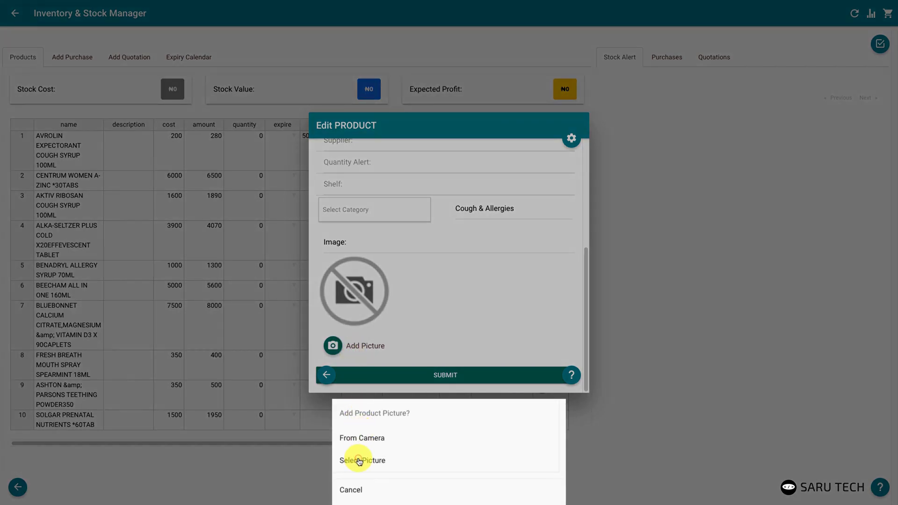
left_click(360, 372)
left_click(343, 30)
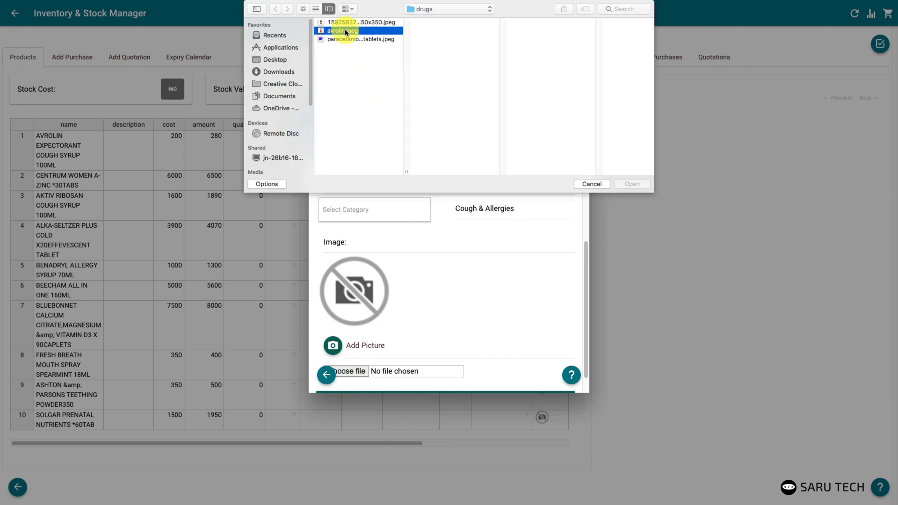
left_click(629, 185)
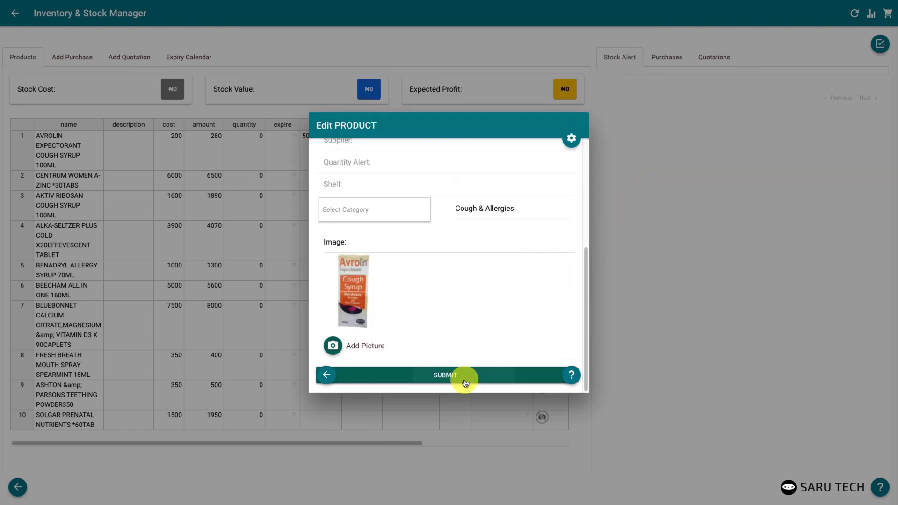
left_click(463, 380)
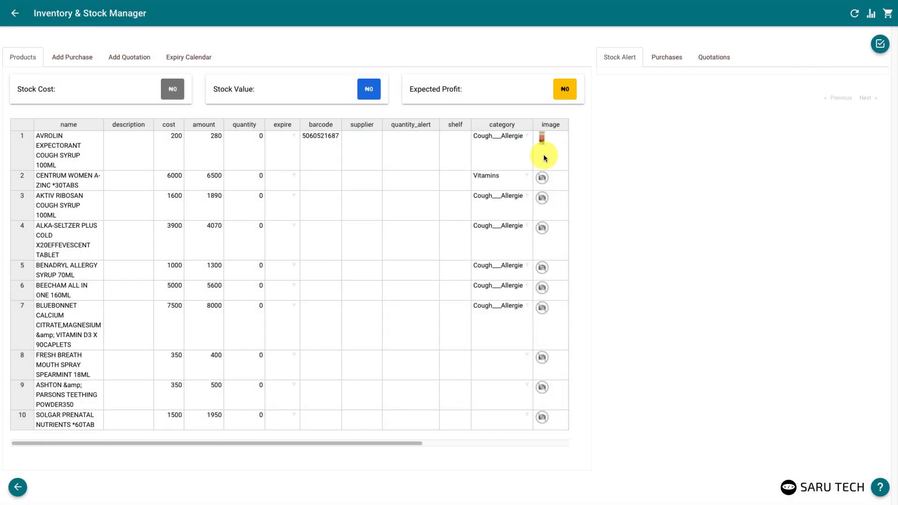
Change Chloramphenicol Eye Drop's quantity alert in row 3 to 3
left_click(551, 181)
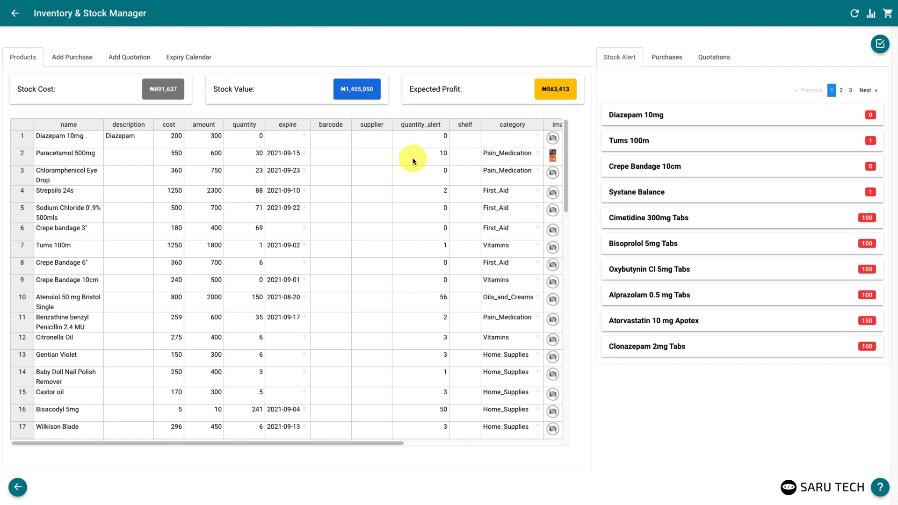
left_click_drag(416, 140, 416, 253)
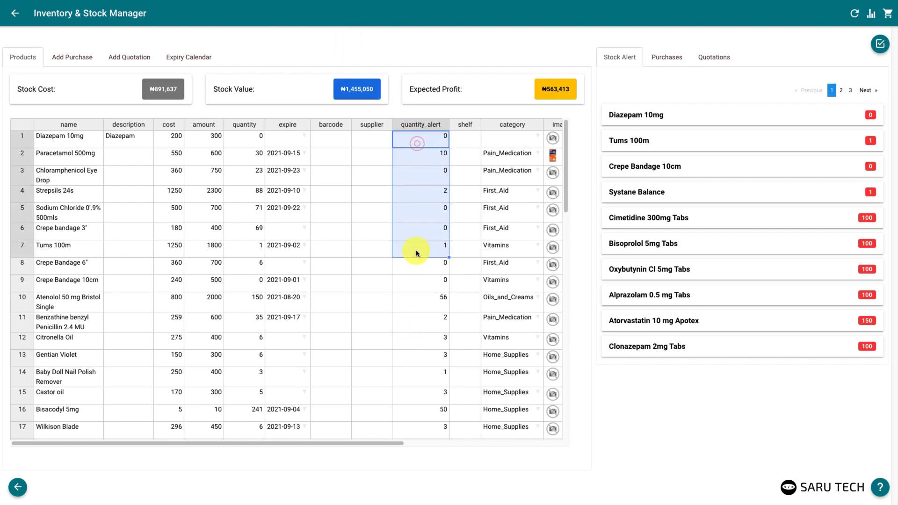
left_click(430, 180)
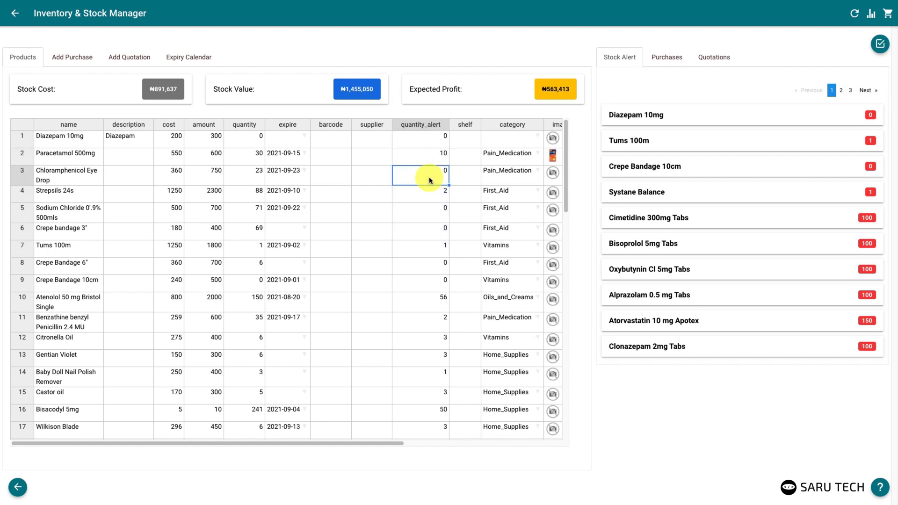
type("3")
left_click(433, 197)
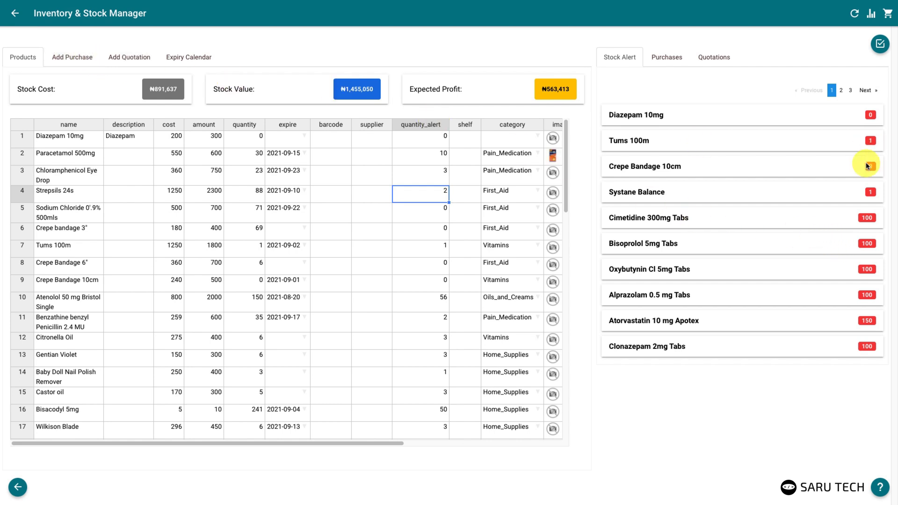
left_click(823, 167)
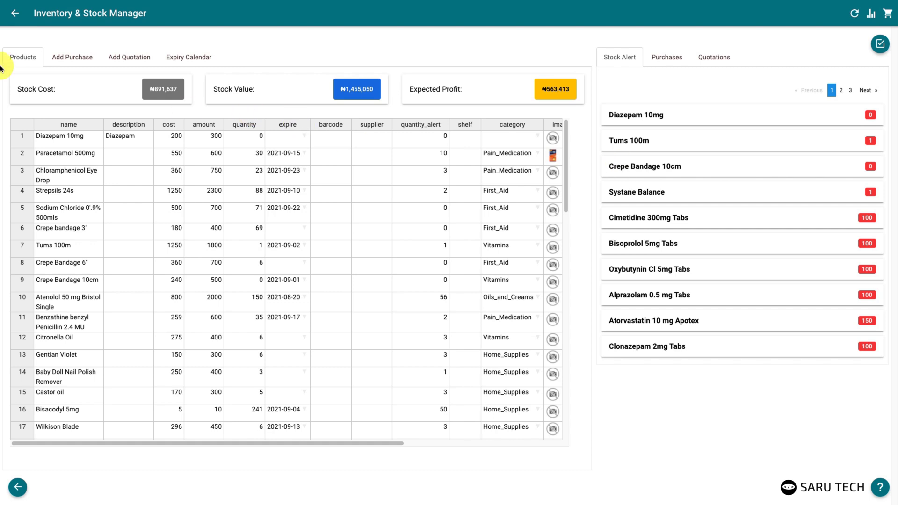
On Add Purchase, add Sodium Chloride and Crepe bandage 3" from the product search
left_click(58, 57)
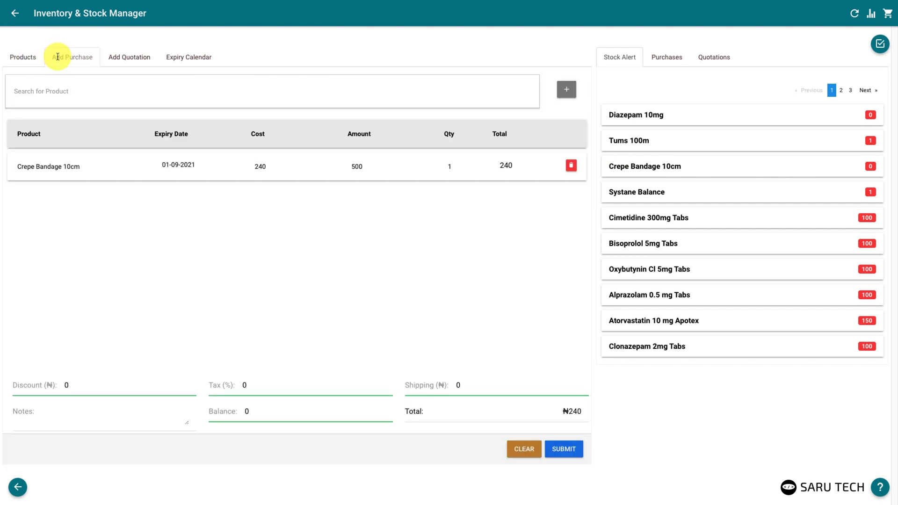
left_click(75, 92)
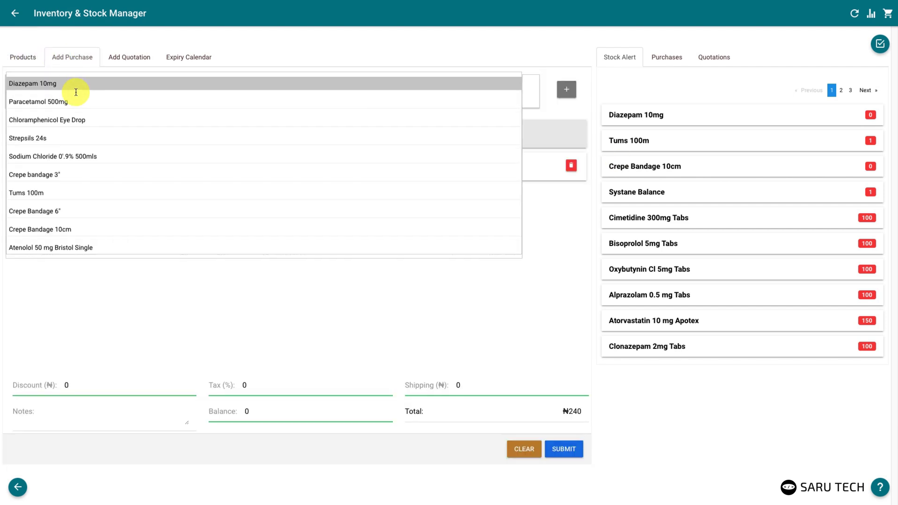
left_click(57, 159)
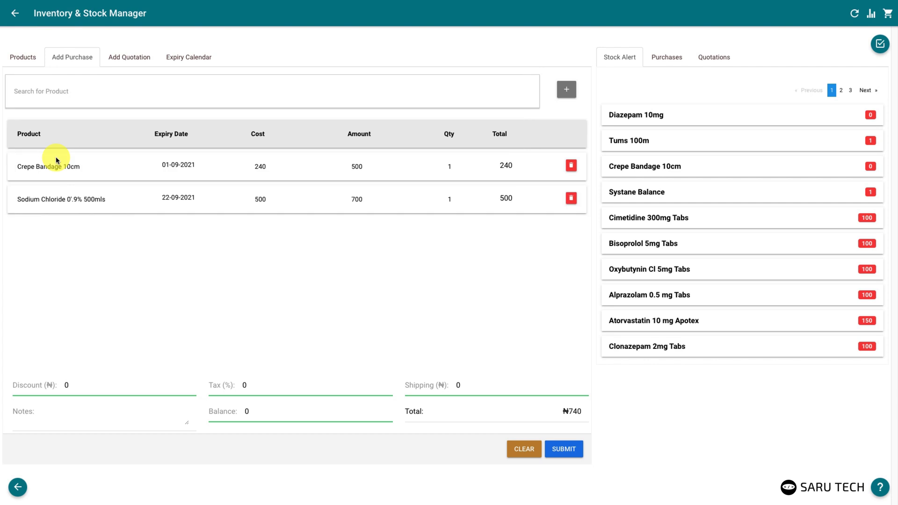
left_click(81, 91)
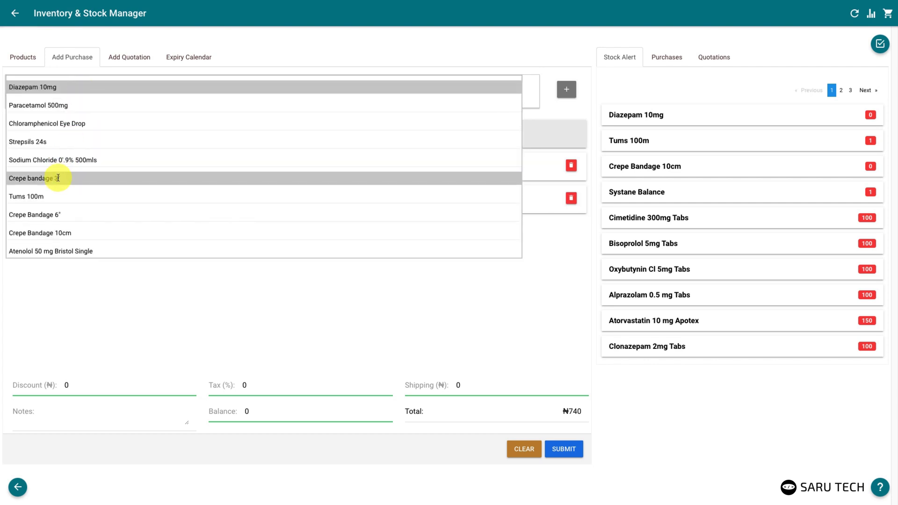
left_click(56, 176)
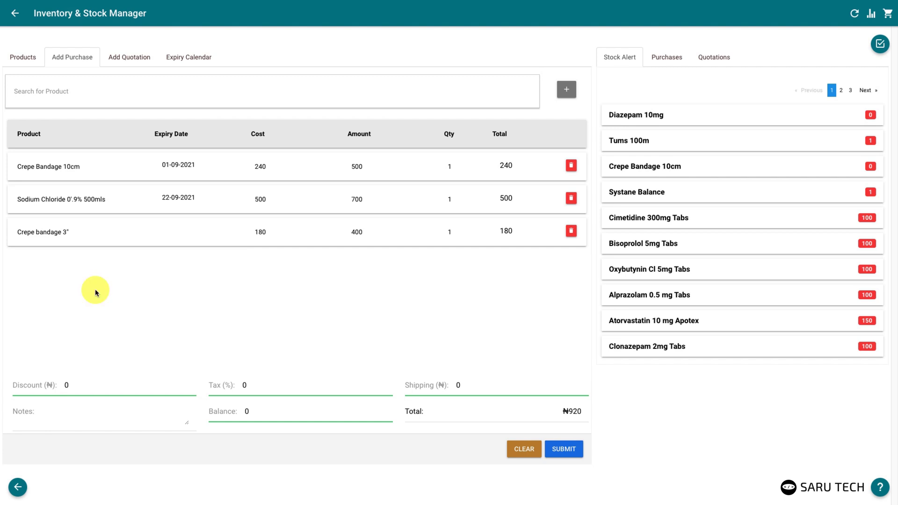
Add Alprazolam 0.5 mg Tabs and Atorvastatin 10 mg Apotex from Stock Alert, then dismiss the new-product form
left_click(636, 293)
left_click(642, 321)
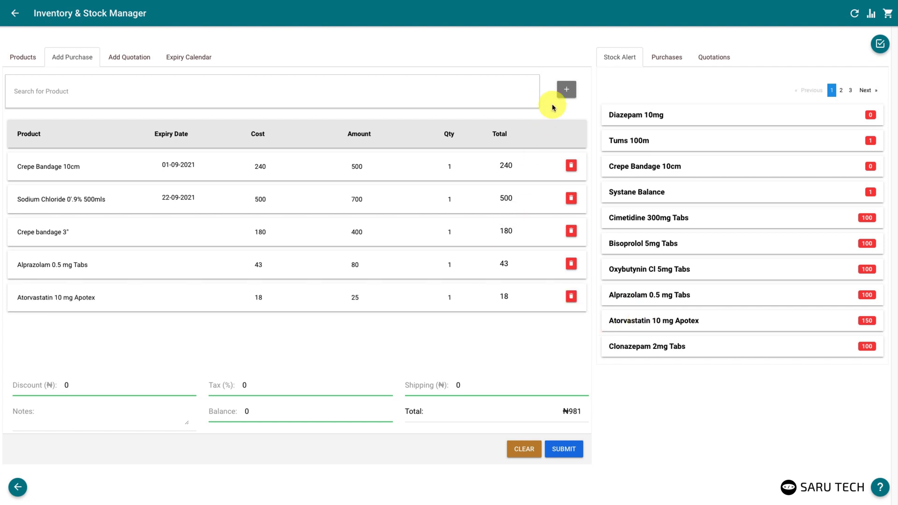
left_click(565, 91)
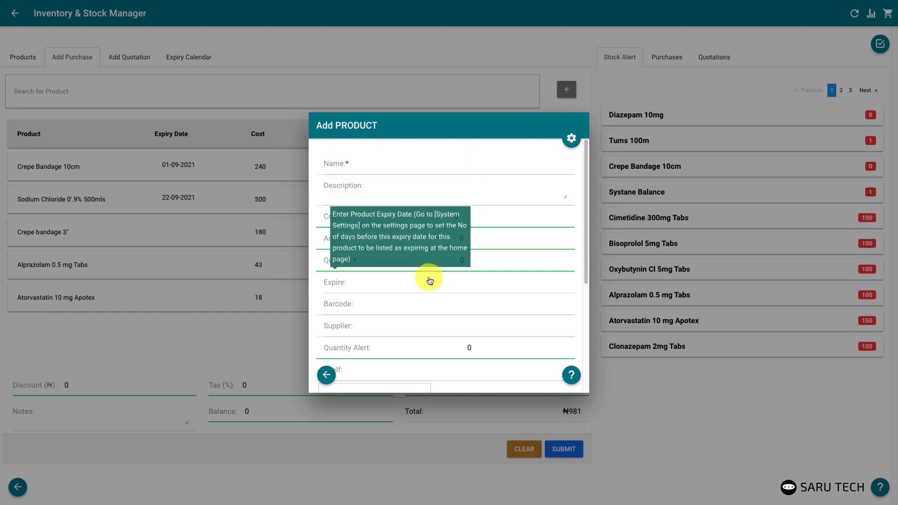
left_click(632, 381)
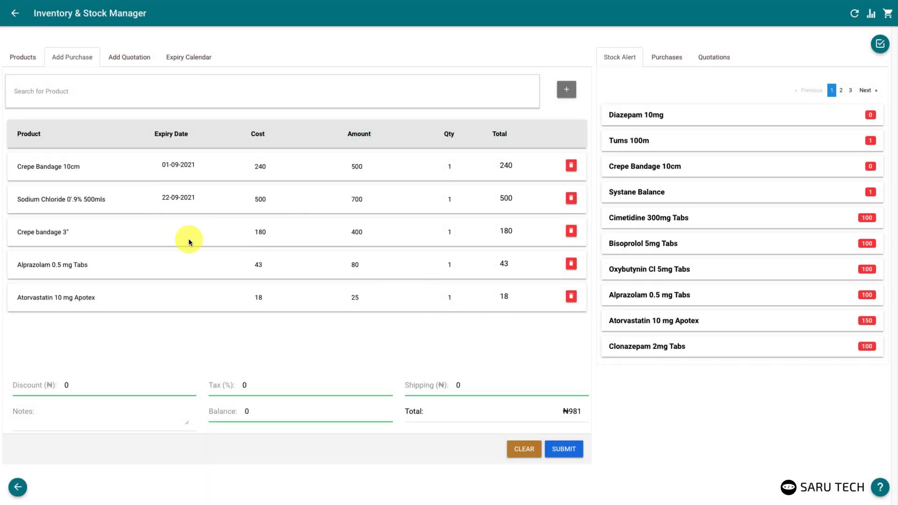
Set the Crepe bandage 3" expiry date and quantities: Sodium Chloride 20, both Crepe Bandages 0
left_click(172, 234)
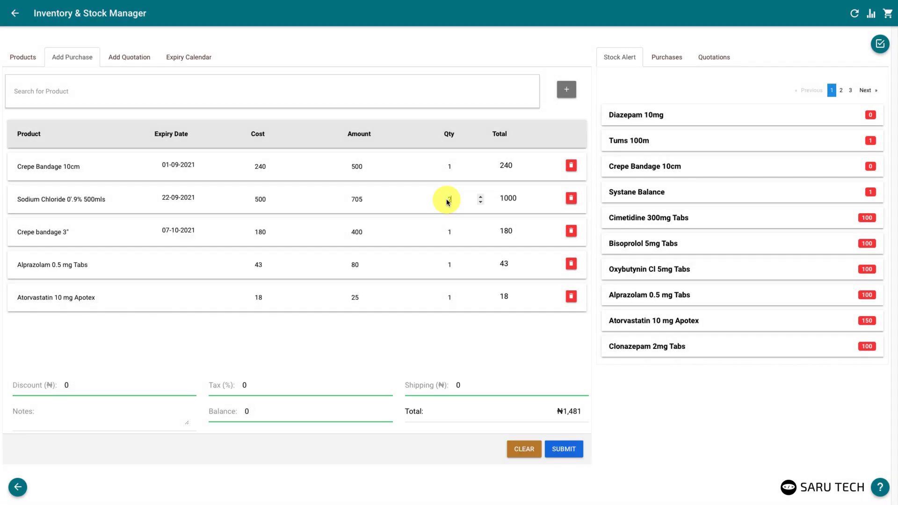
left_click(447, 202)
type("20")
left_click(453, 165)
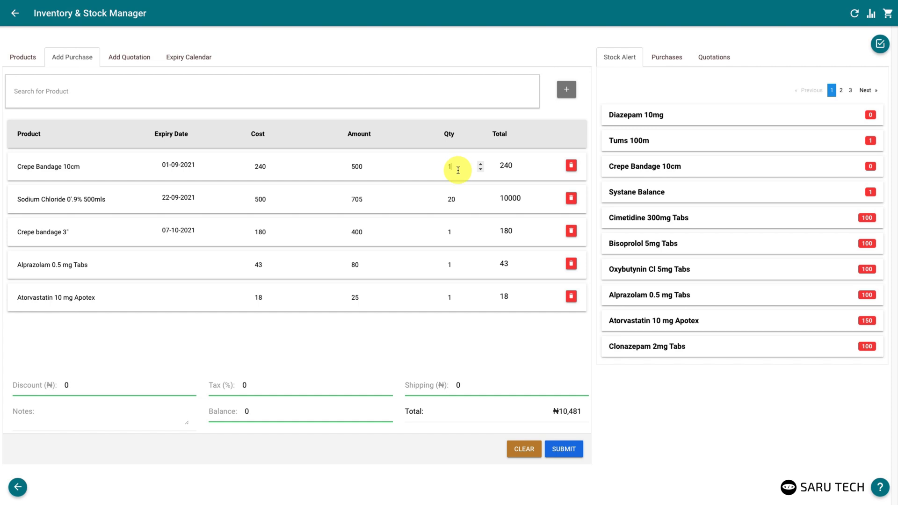
type("0")
left_click(453, 234)
type("0")
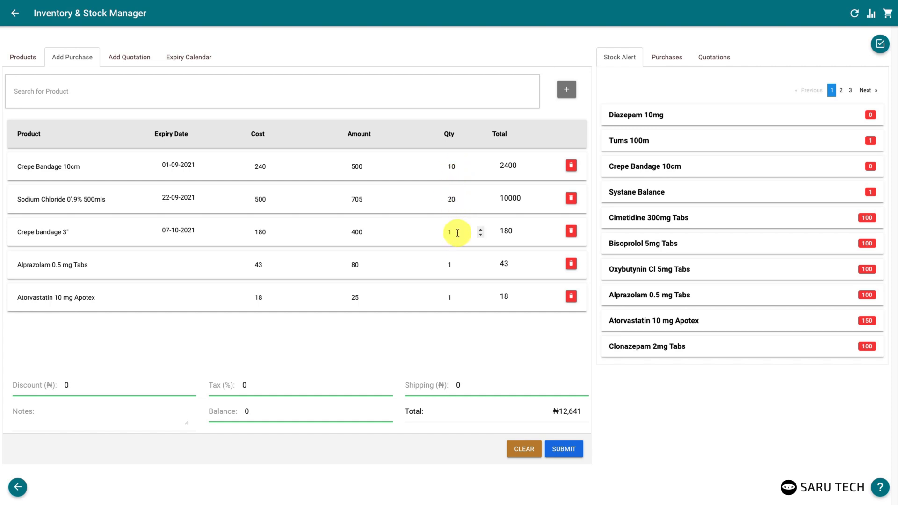
left_click(461, 266)
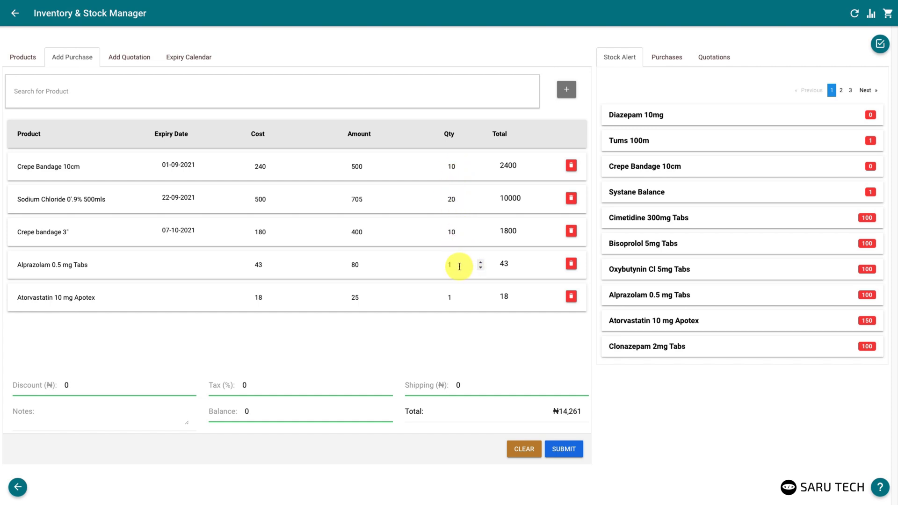
Submit the ₦15,850.5 purchase with ₦200 discount, 5% tax, ₦500 shipping, then view the purchases list
left_click(65, 385)
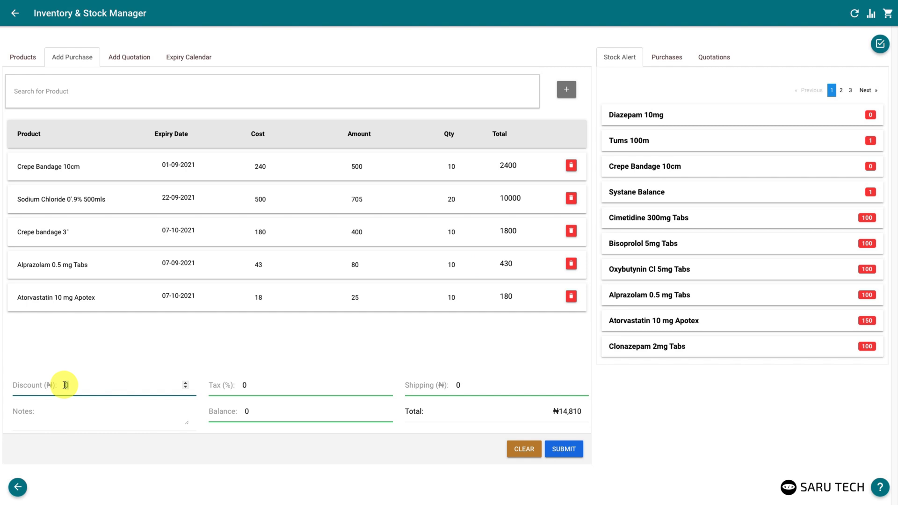
type("200")
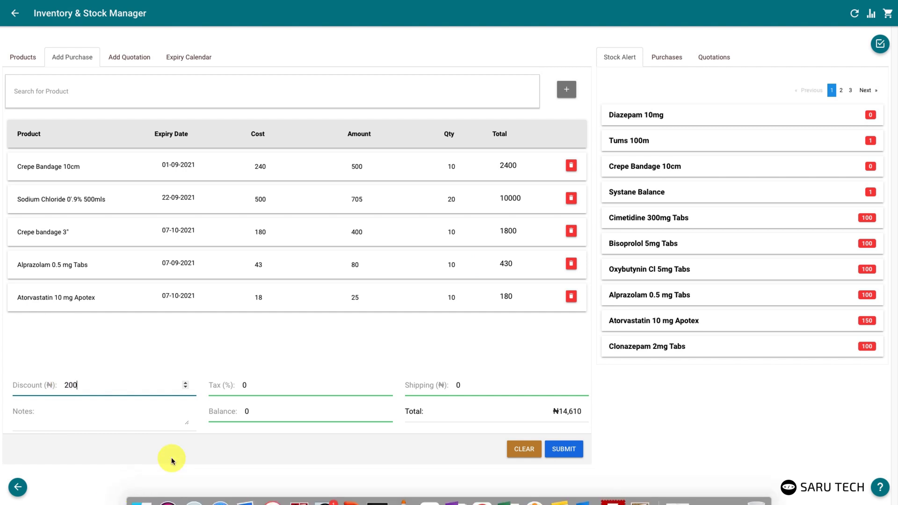
left_click(237, 383)
type("5")
left_click(459, 384)
type("500")
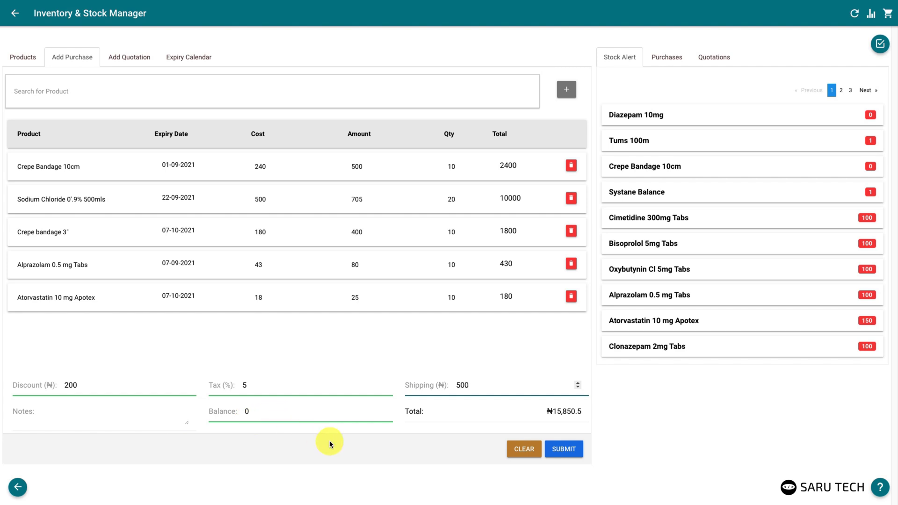
left_click(561, 447)
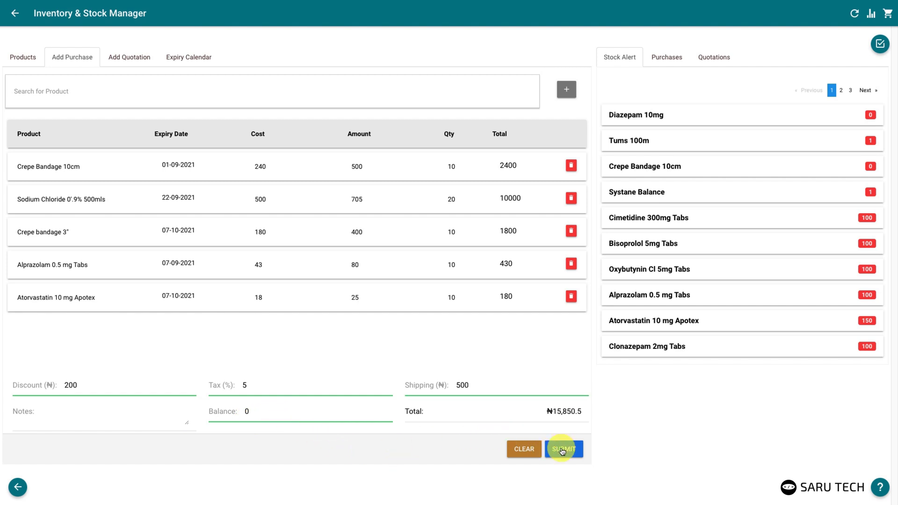
left_click(562, 450)
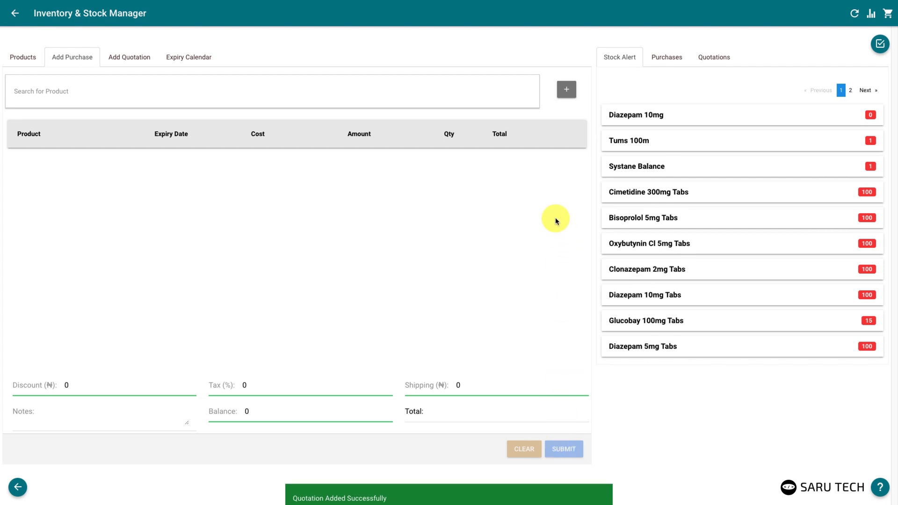
left_click(661, 59)
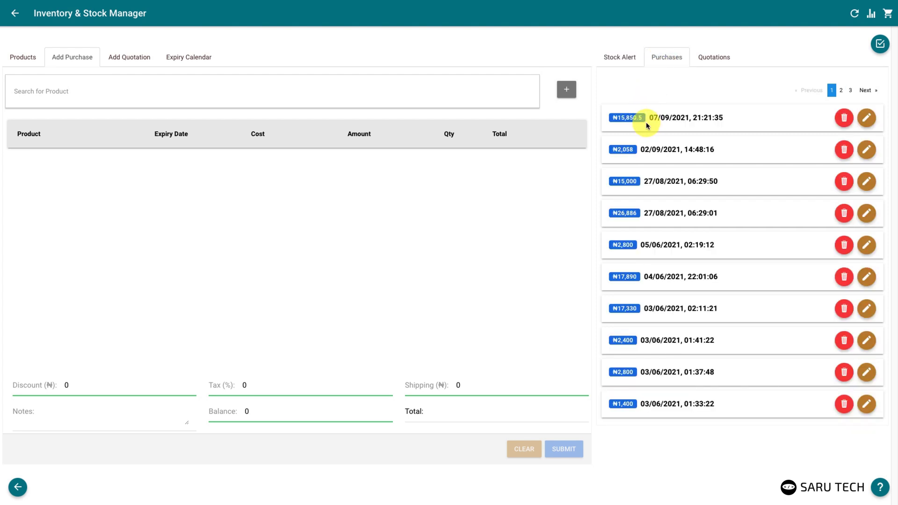
Check the updated stock figures in the Products table, then go to Stock Taking
left_click(30, 58)
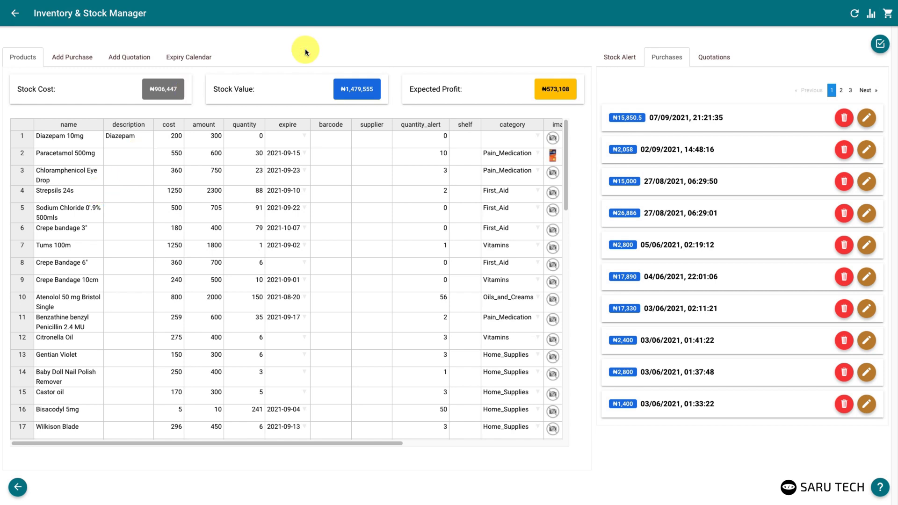
left_click(878, 45)
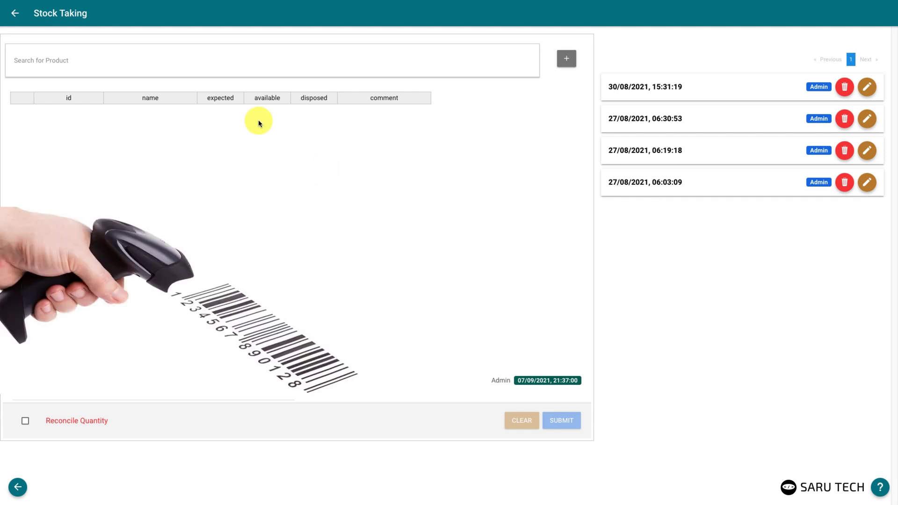
Pick Chloramphenicol Eye Drop for counting and enter an available count of 23
left_click(196, 61)
left_click(170, 90)
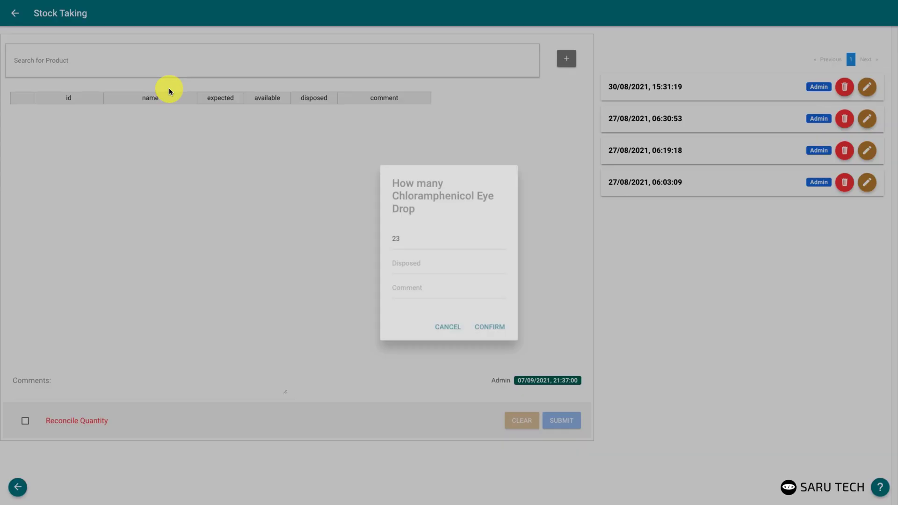
type("23")
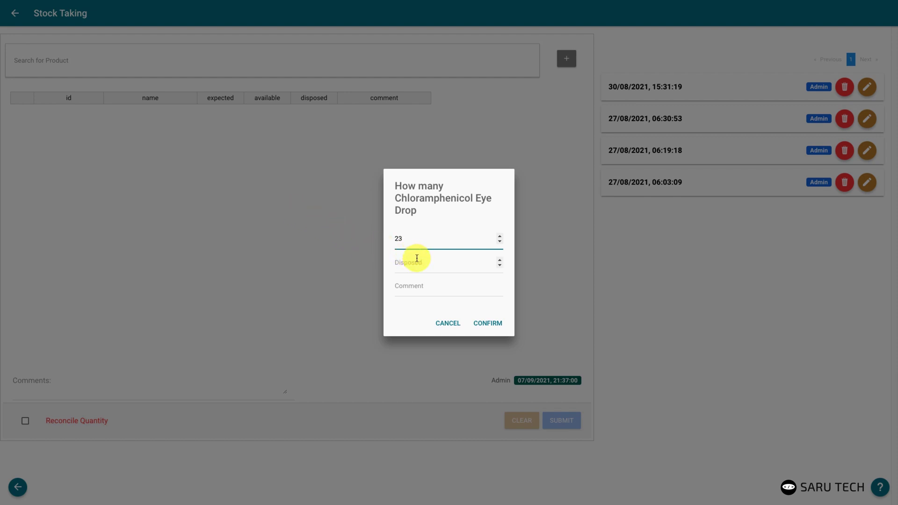
left_click(393, 239)
key("BackSpace")
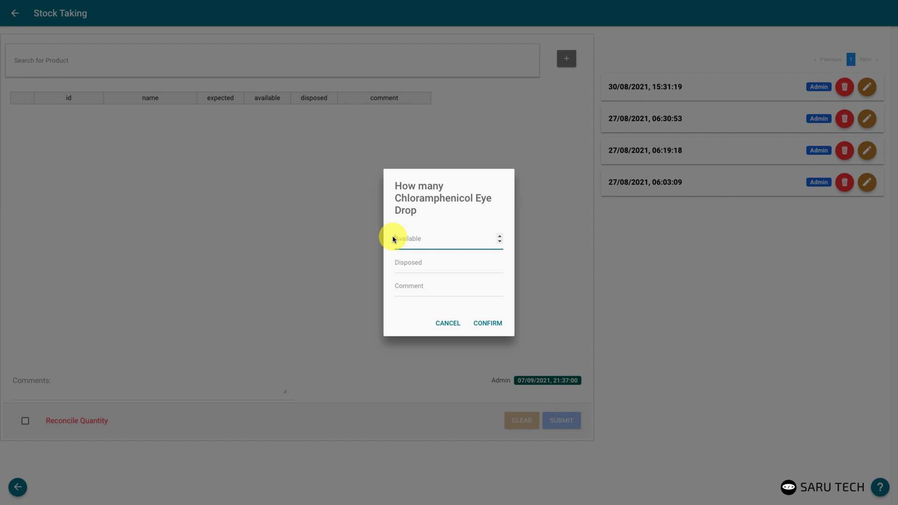
type("23")
left_click(429, 264)
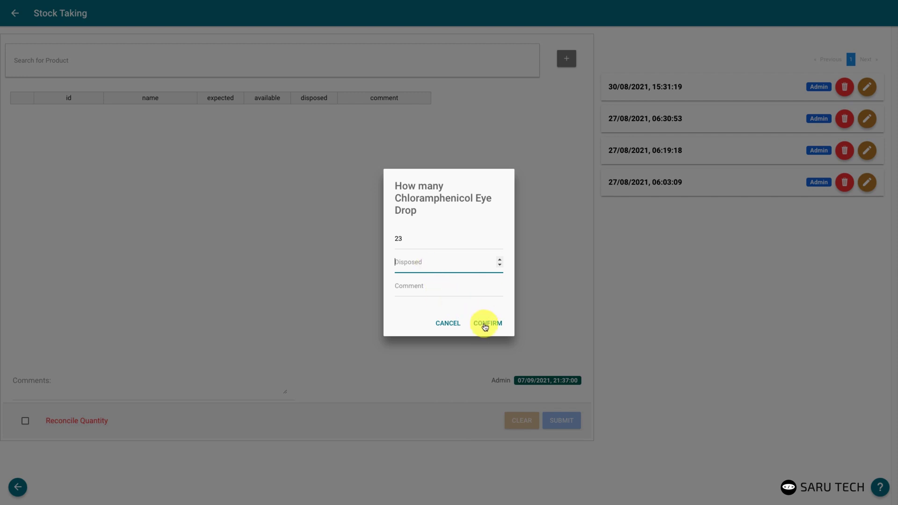
Correct Chloramphenicol's count to 20 available, 2 disposed, comment '1 missing', and confirm it
left_click_drag(404, 239, 390, 239)
type("20")
left_click(424, 263)
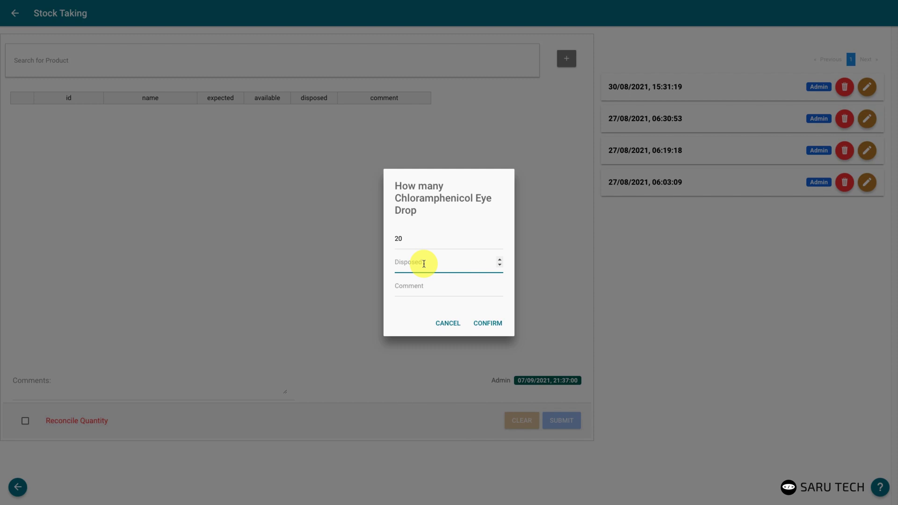
type("2")
left_click(427, 290)
type("1 miwwing")
key("BackSpace")
key("BackSpace")
key("BackSpace")
key("BackSpace")
key("BackSpace")
key("BackSpace")
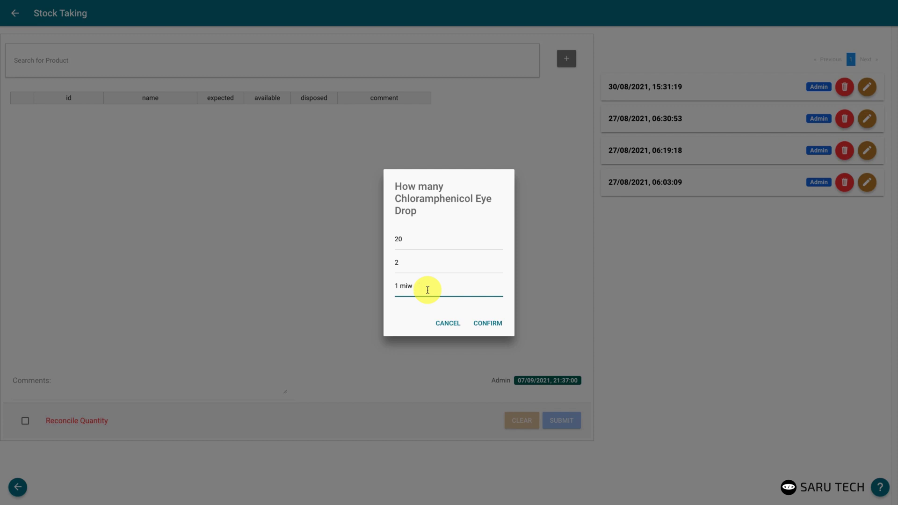
type("issing")
left_click(486, 322)
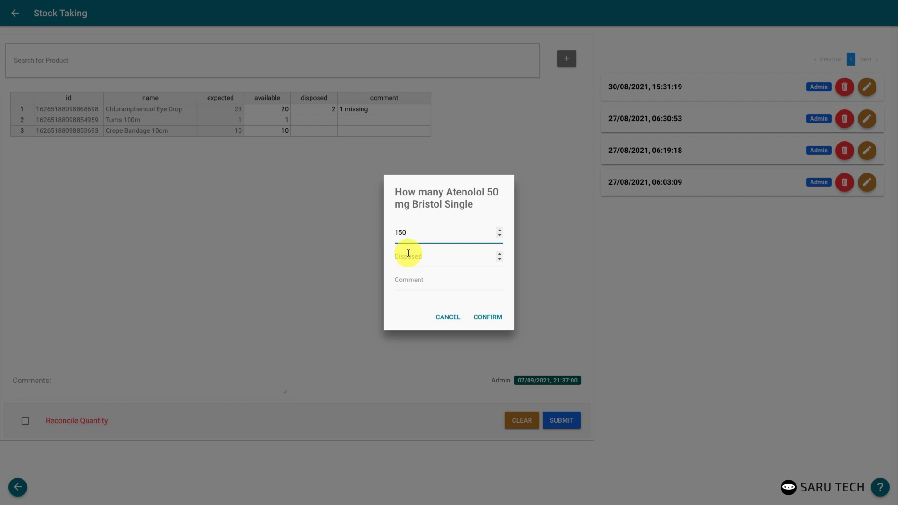
Confirm Atenolol 50 mg into the count sheet with 2 disposed and a '2 expired' comment
left_click(409, 255)
type("2")
left_click(435, 280)
type("2 e")
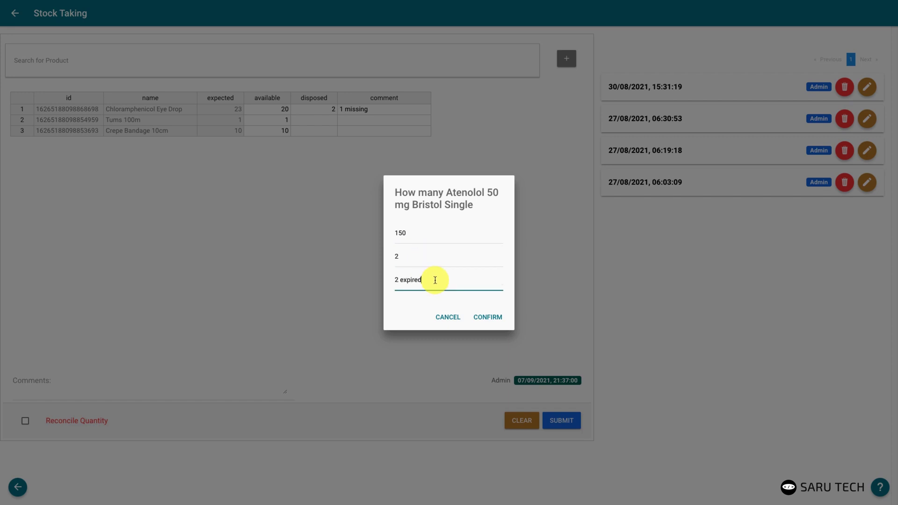
left_click(495, 318)
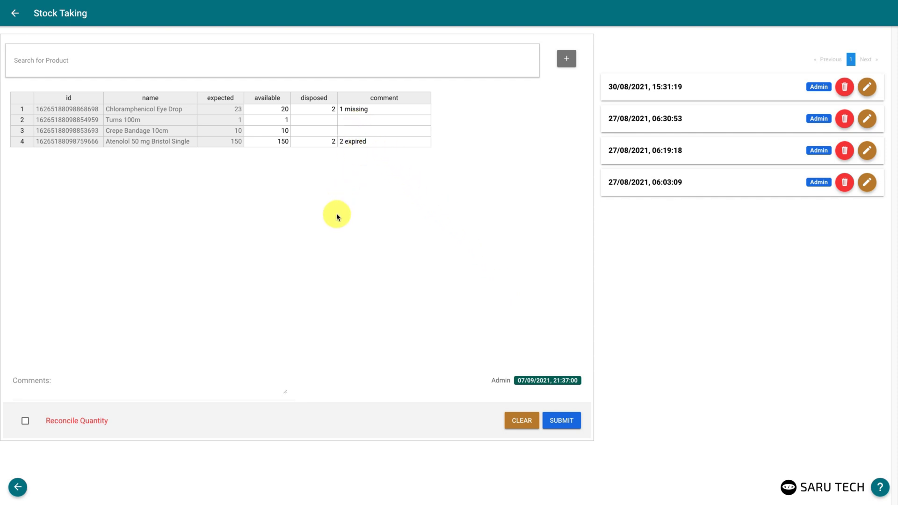
left_click(191, 382)
Submit the stock take with comment 'Stopped at shelf 5' and Reconcile Quantity left unticked
type("Stop")
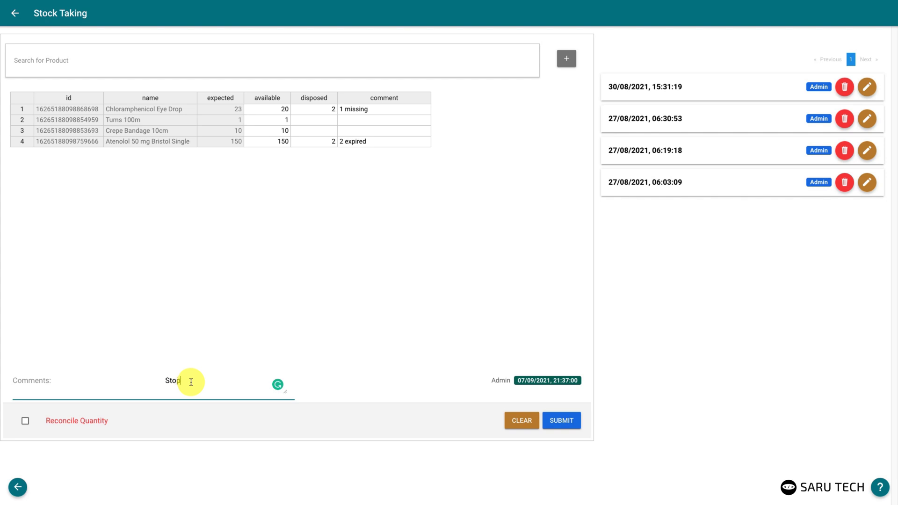
type("ped at shelf 5")
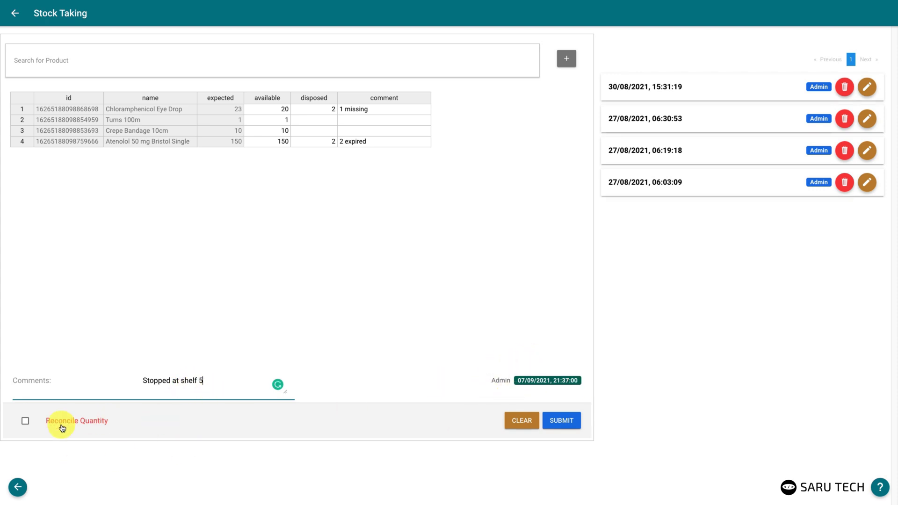
left_click(26, 422)
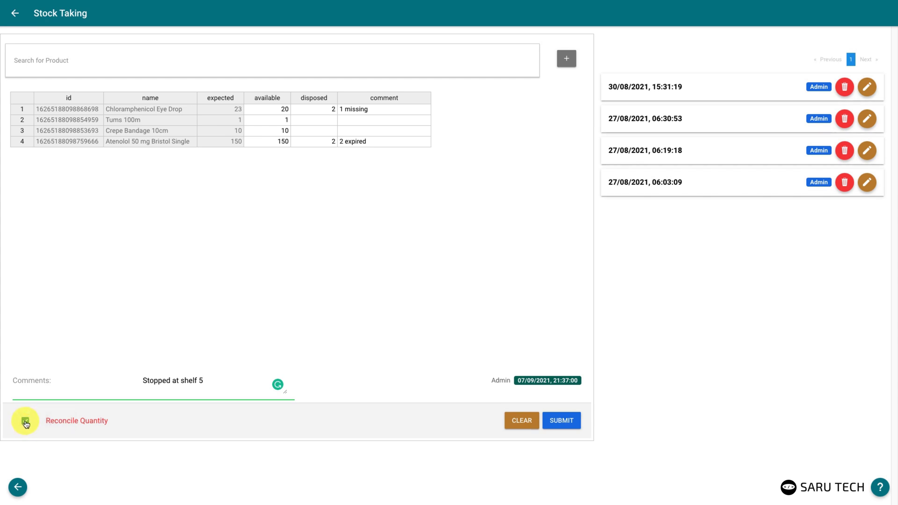
left_click(25, 424)
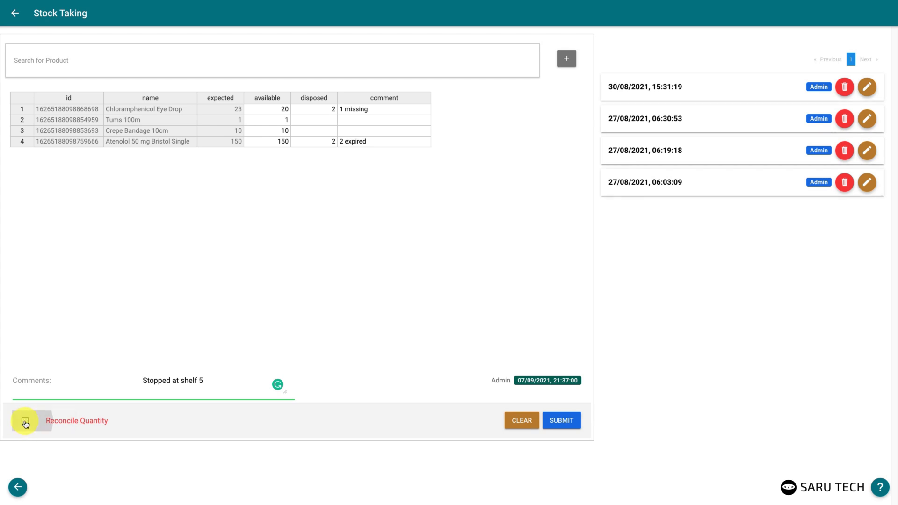
left_click(564, 424)
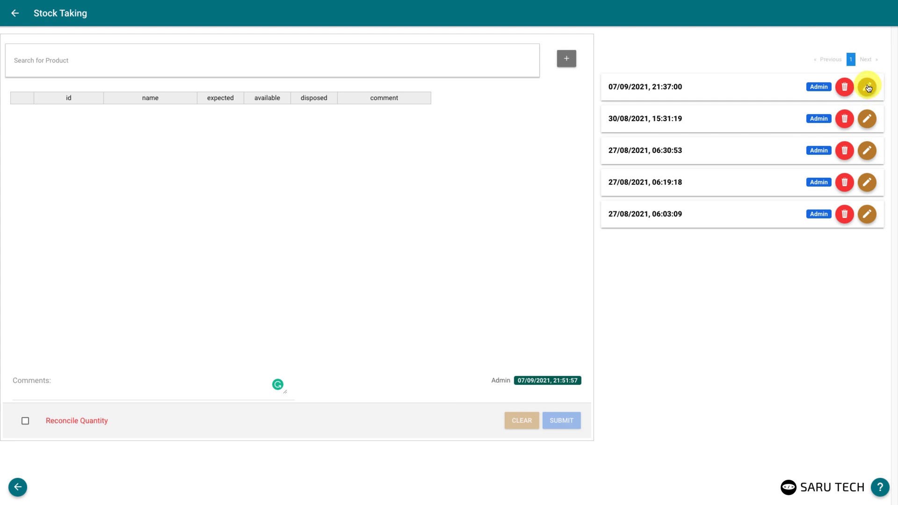
Edit the 07/09/2021 stock take: delete its comment, confirm Sodium Chloride at 91, and save
left_click(868, 118)
left_click(868, 88)
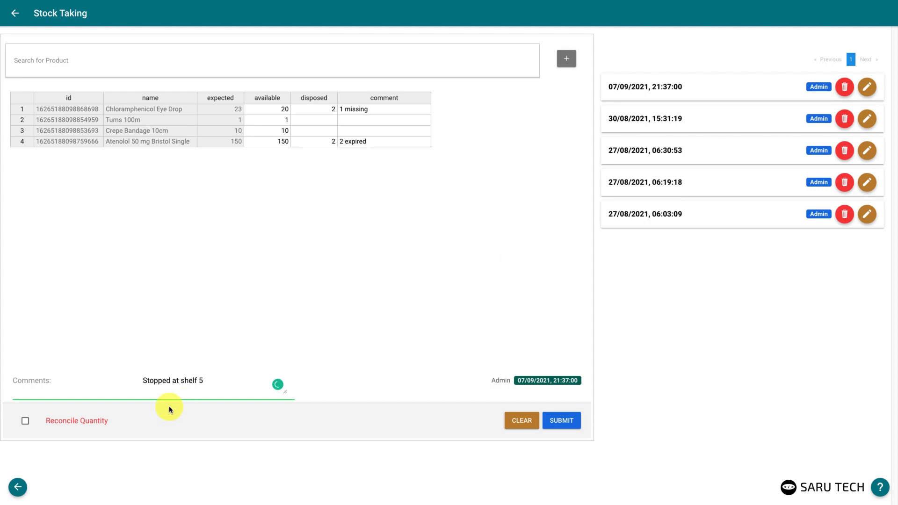
left_click_drag(205, 380, 102, 380)
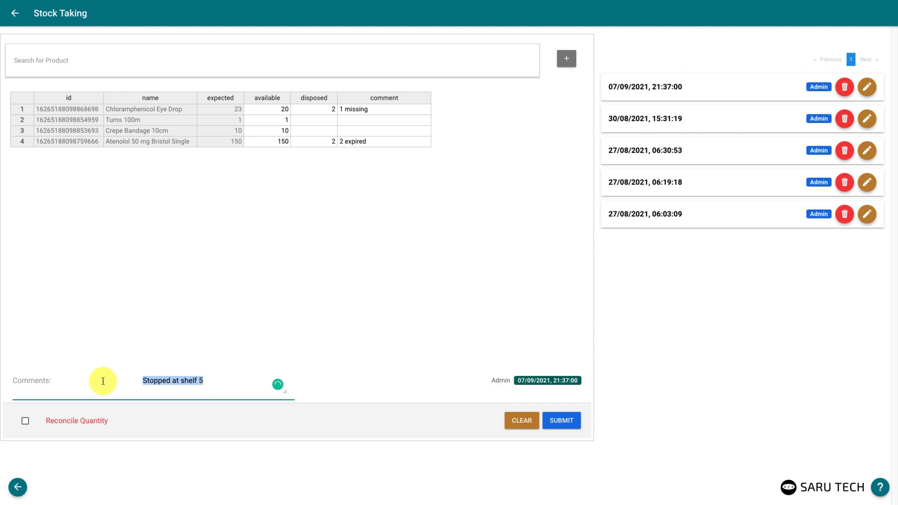
key("BackSpace")
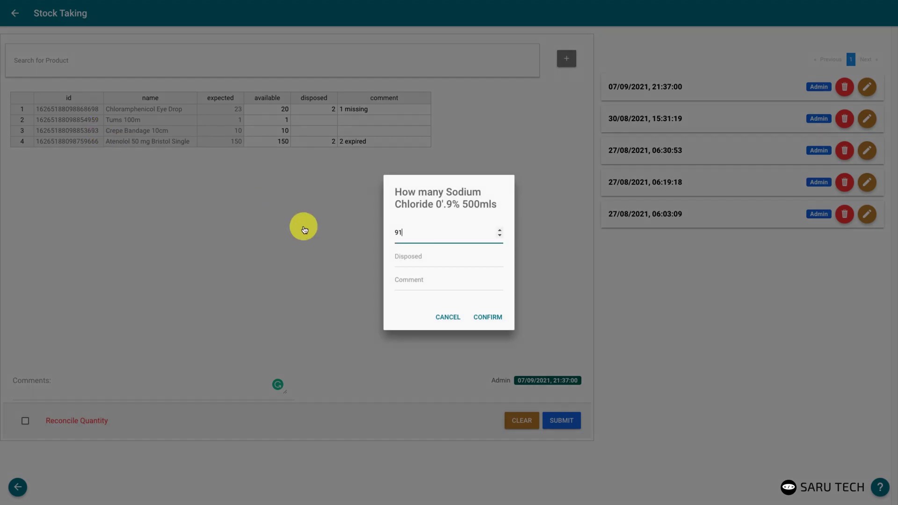
left_click(486, 318)
left_click(559, 421)
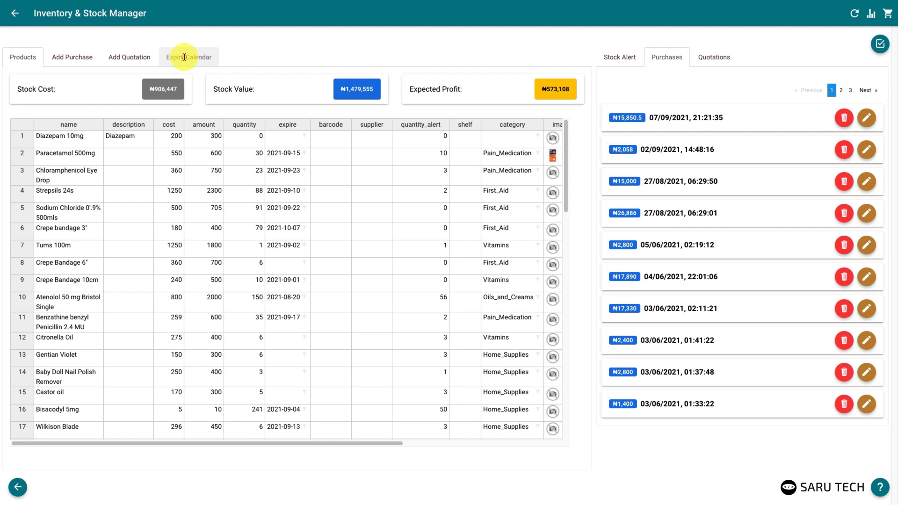
Open the Expiry Calendar and look through its week, day and month views
left_click(184, 57)
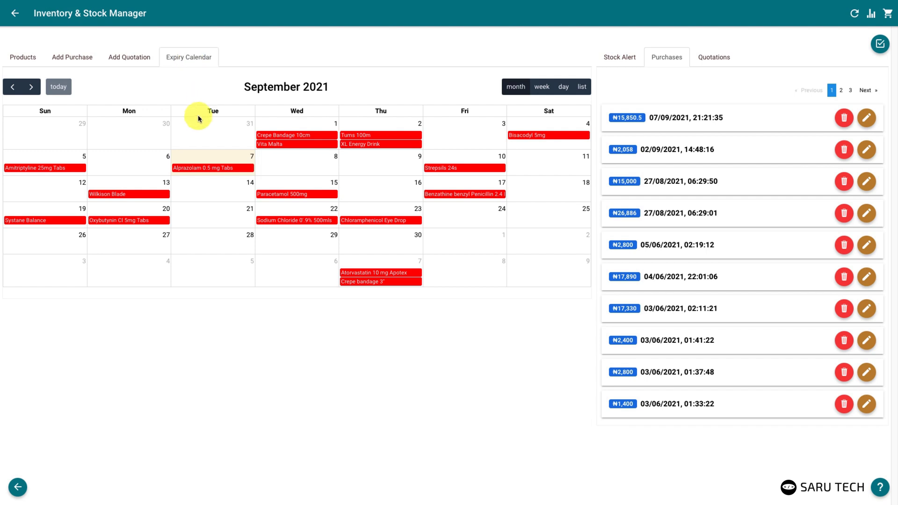
left_click(540, 87)
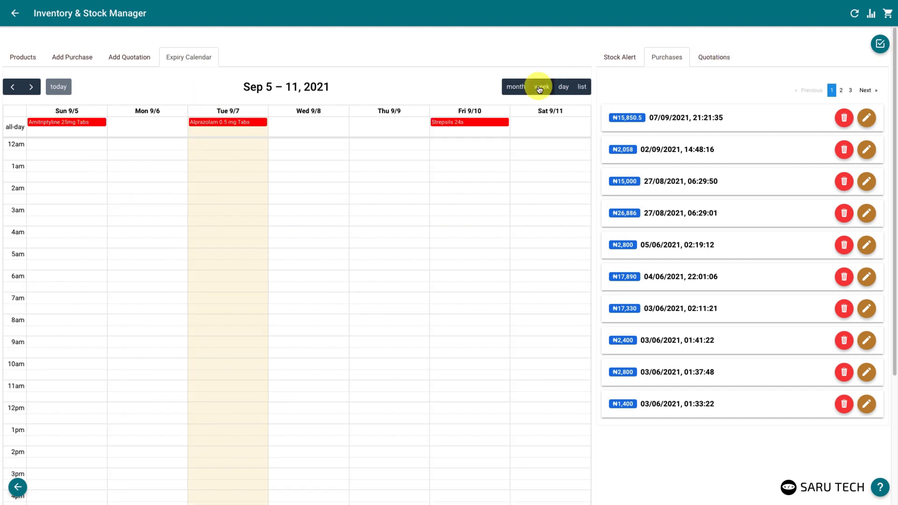
left_click(565, 87)
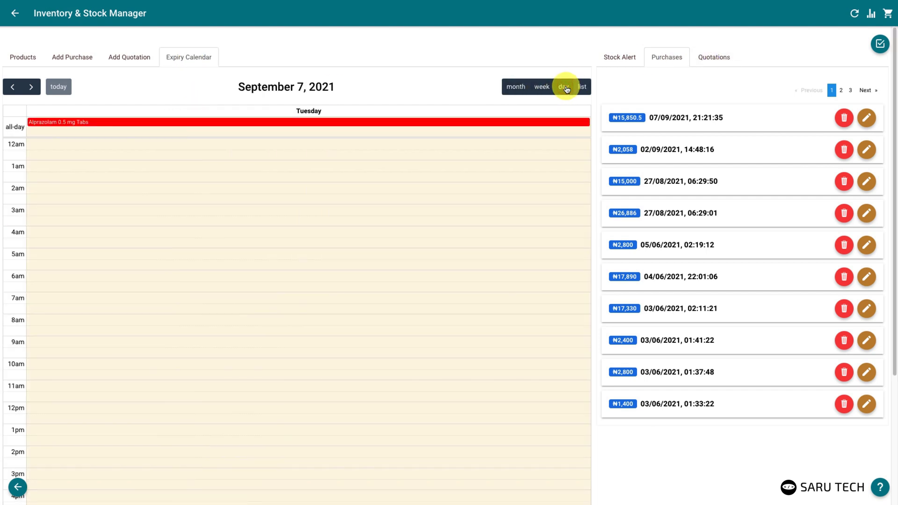
left_click(516, 87)
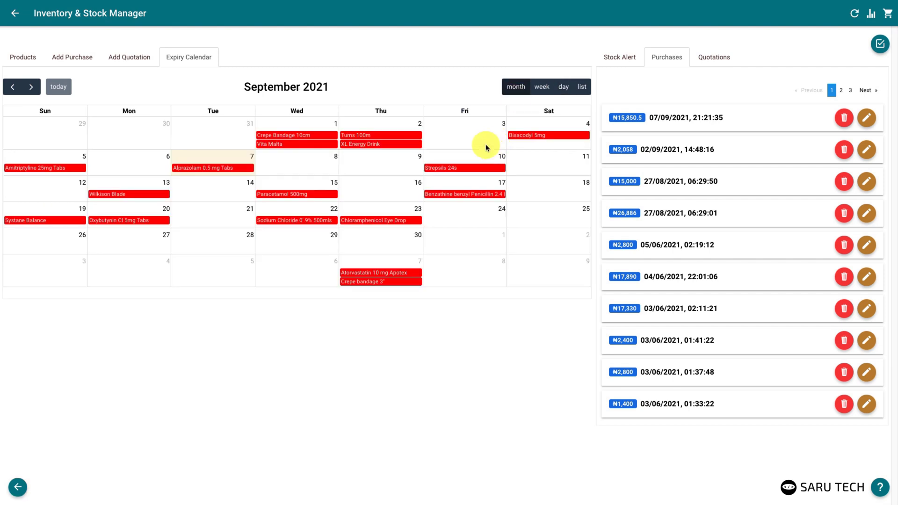
Create a 'Stock taking' event on Friday 3 September
left_click(448, 134)
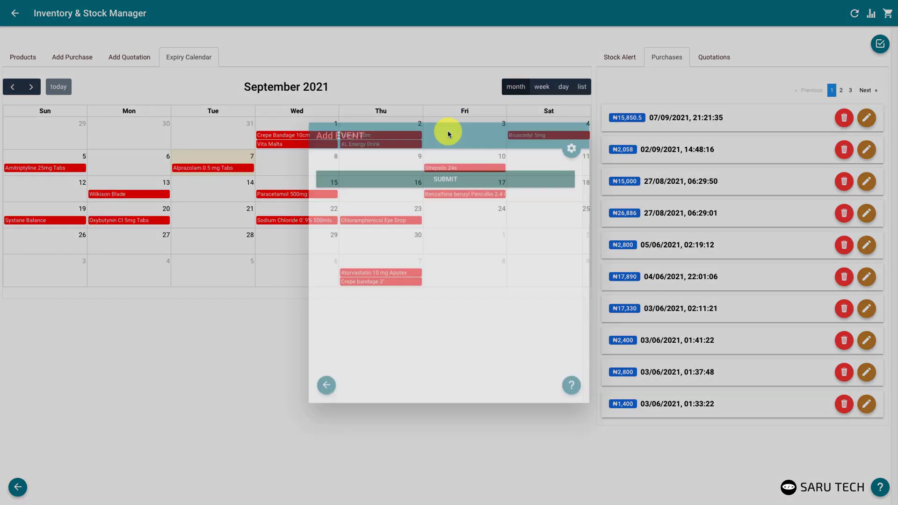
left_click(439, 162)
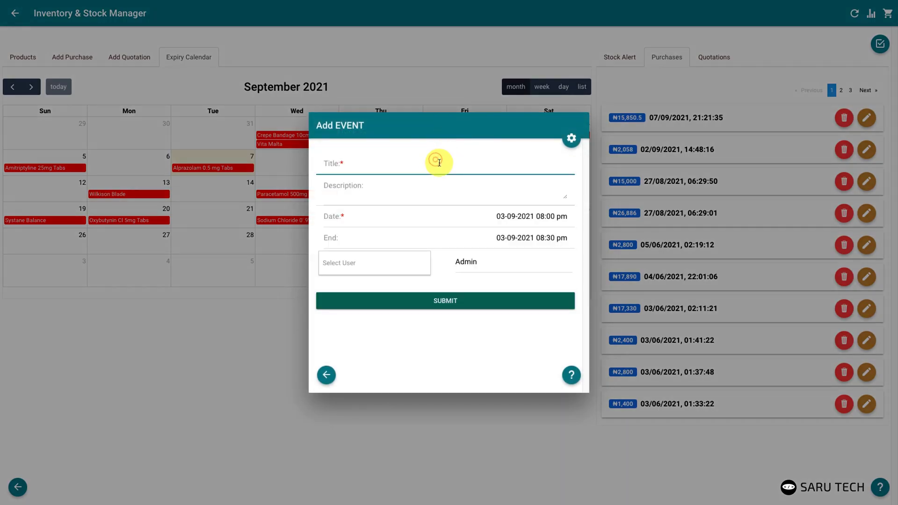
type("Stock taking")
left_click(450, 304)
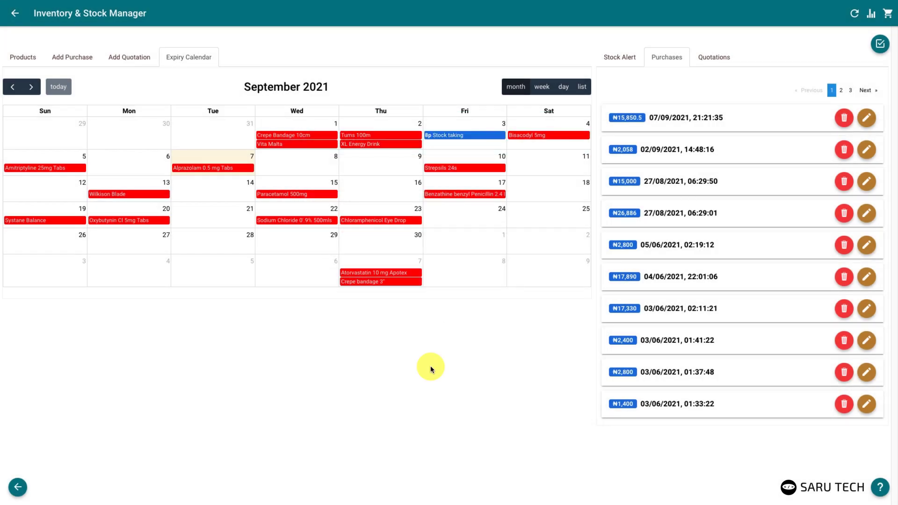
Start a new quotation with Sodium Chloride 0.9% 500mls priced at 900
left_click(133, 57)
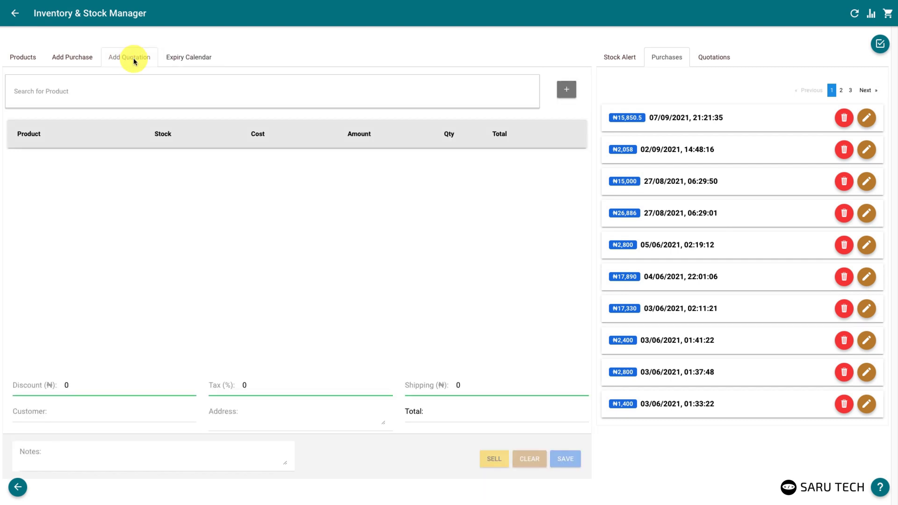
left_click(128, 93)
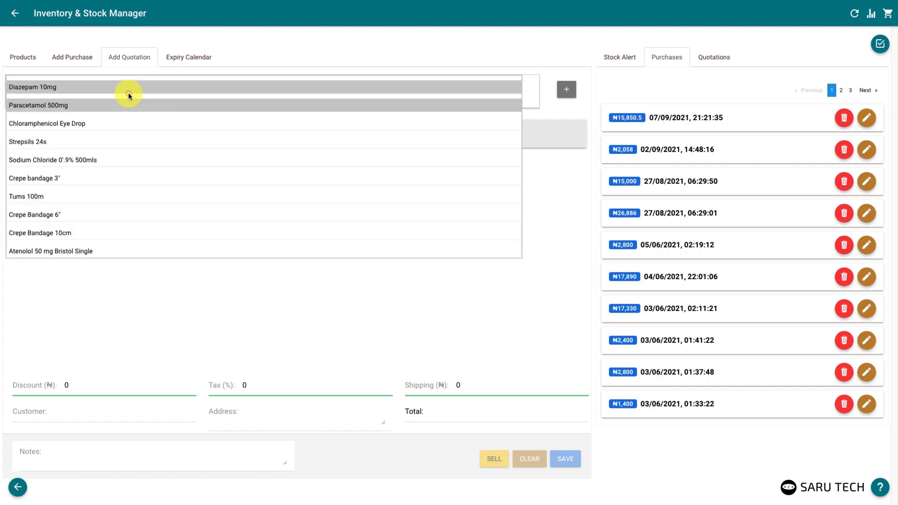
left_click(83, 160)
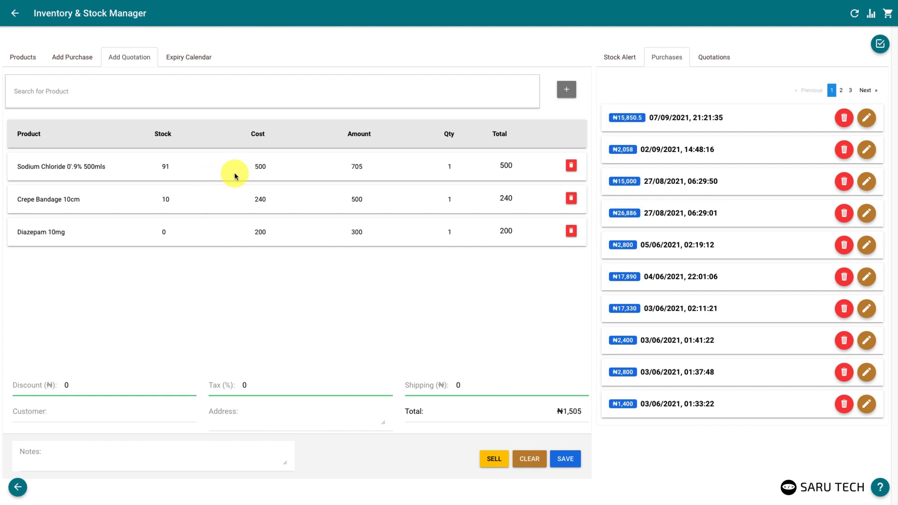
left_click(362, 167)
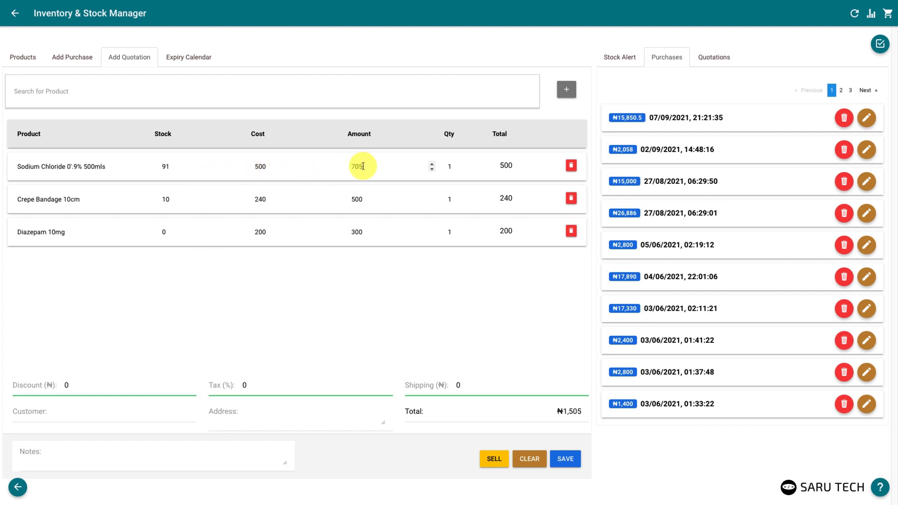
left_click_drag(361, 167, 349, 166)
type("900")
Price Crepe Bandage 10cm at 600 and adjust quantities, setting the bandage to 2
left_click(366, 200)
left_click_drag(366, 200, 348, 201)
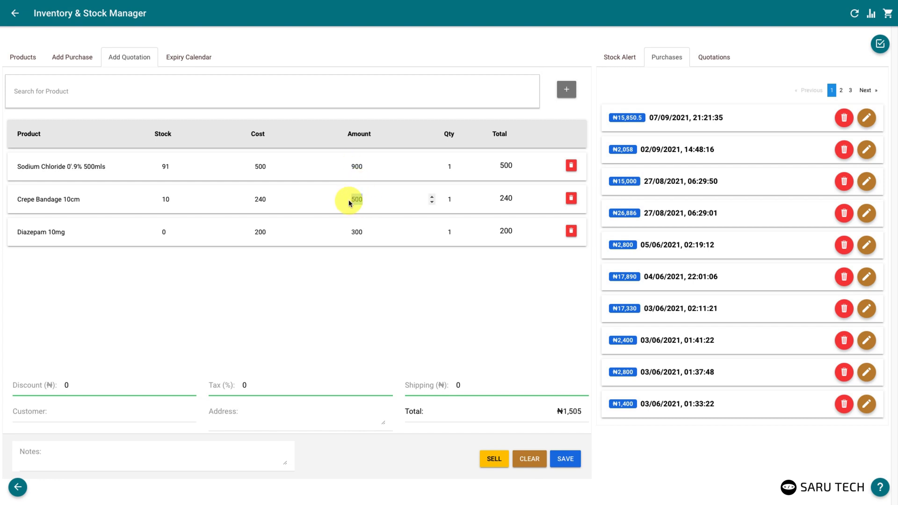
type("600")
left_click(454, 167)
type("0")
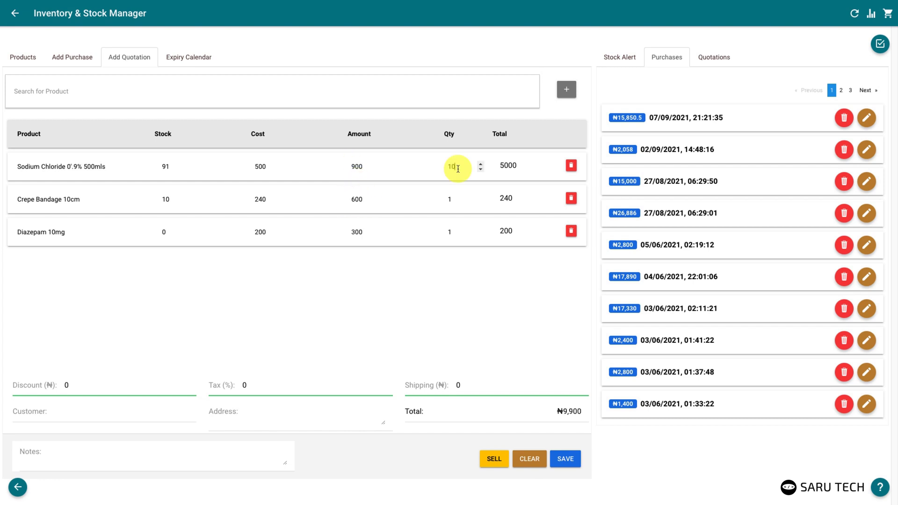
left_click(467, 197)
double_click(450, 199)
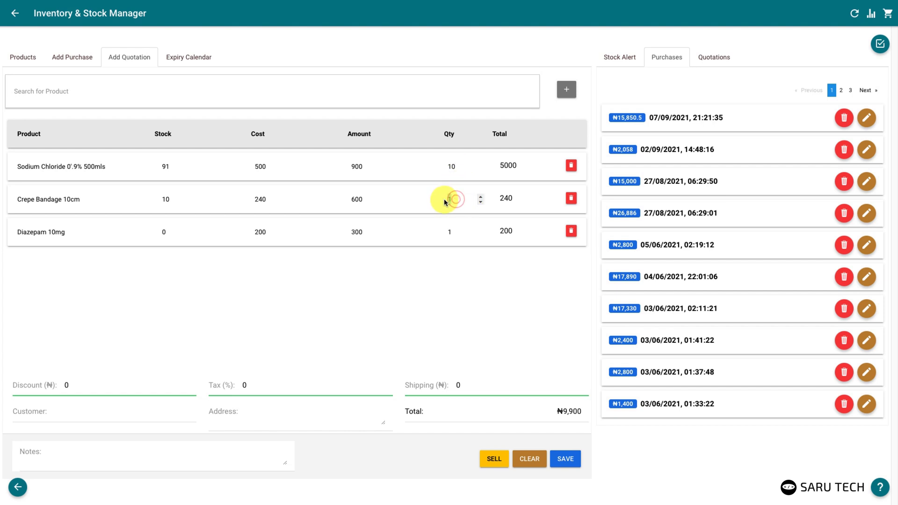
type("2")
Save it with ₦1000 discount, ₦500 shipping, customer Big Pharmacy Ltd, address and 'Special Request' note
left_click(58, 386)
type("1000")
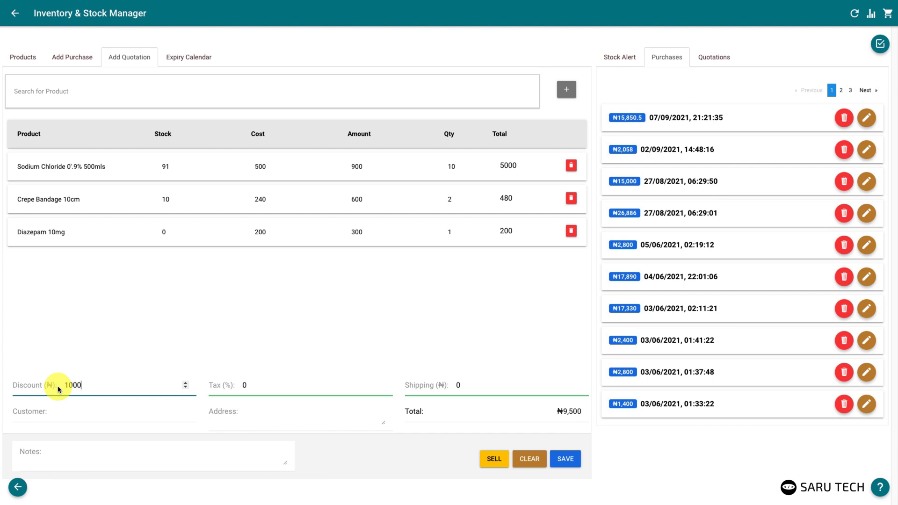
left_click(460, 385)
type("500")
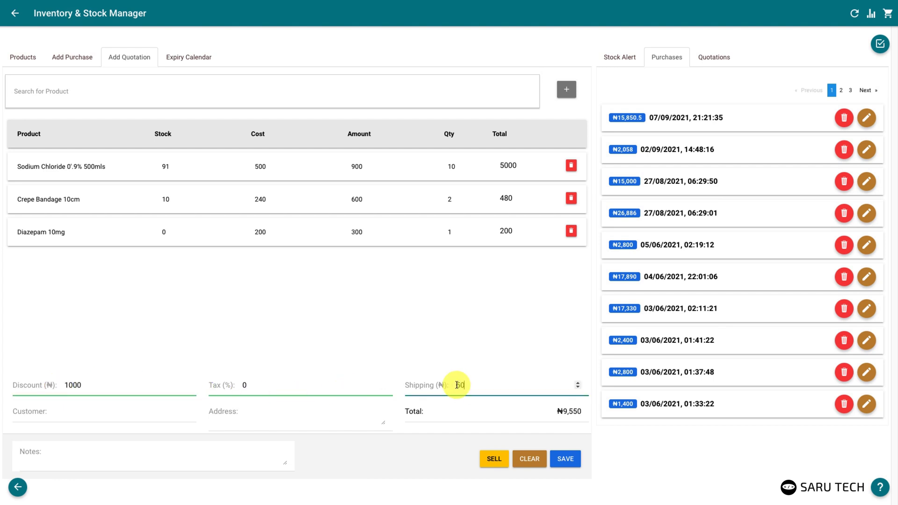
key("Tab")
type("Big Pharmacy Ltd")
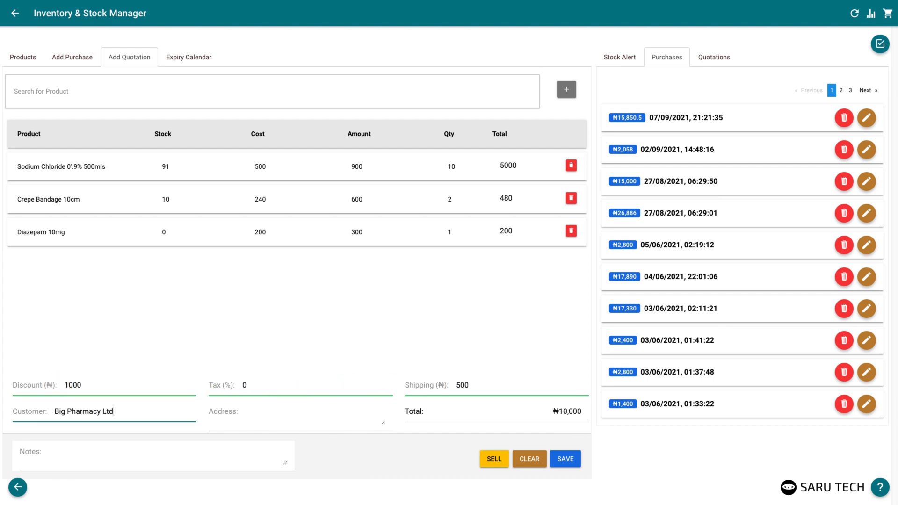
key("Tab")
left_click(175, 459)
type("Spec")
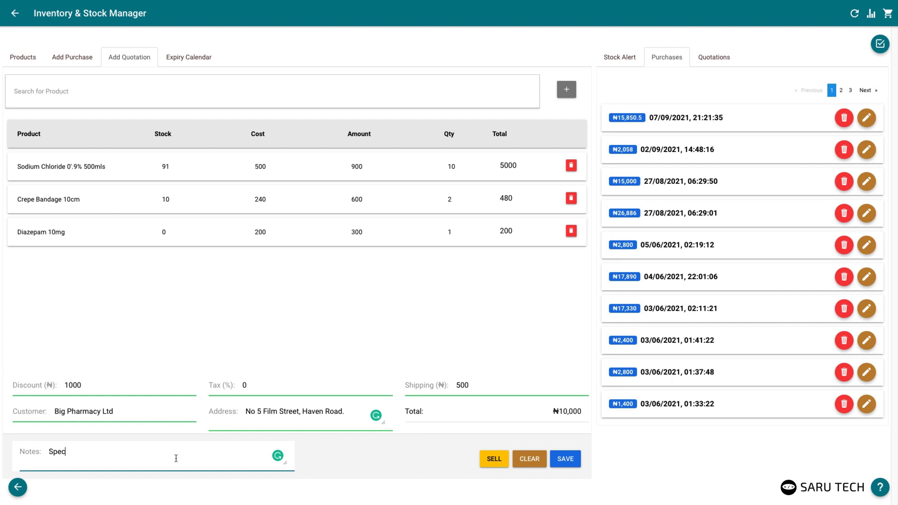
type("ial Request")
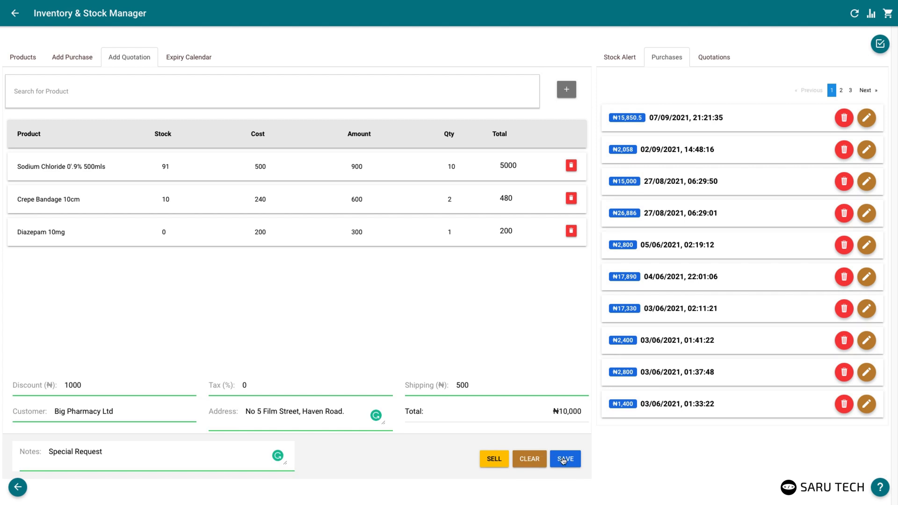
left_click(564, 459)
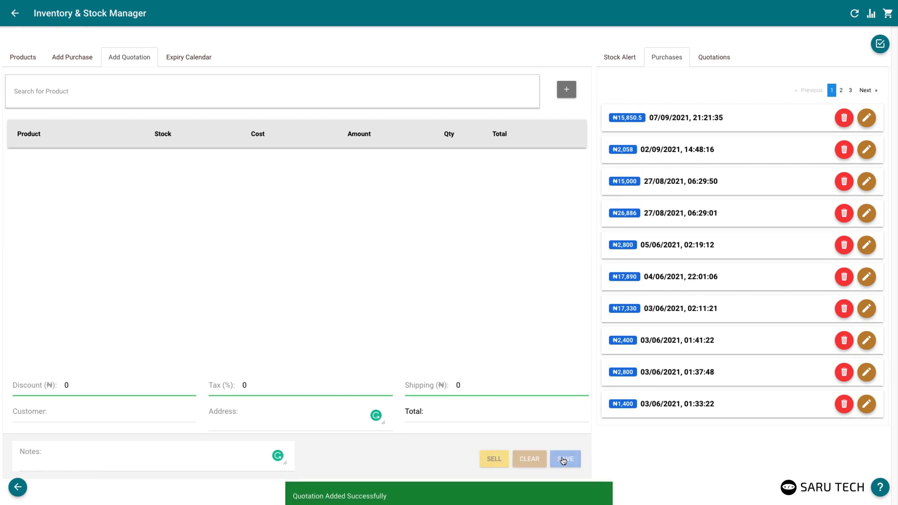
Preview the Big Pharmacy Ltd quotation without printing, then load it and confirm selling it
left_click(708, 56)
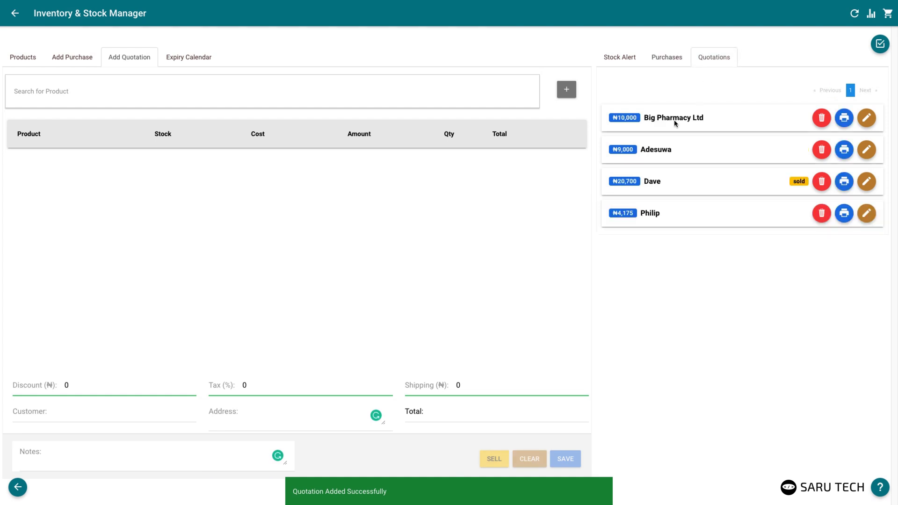
left_click(844, 117)
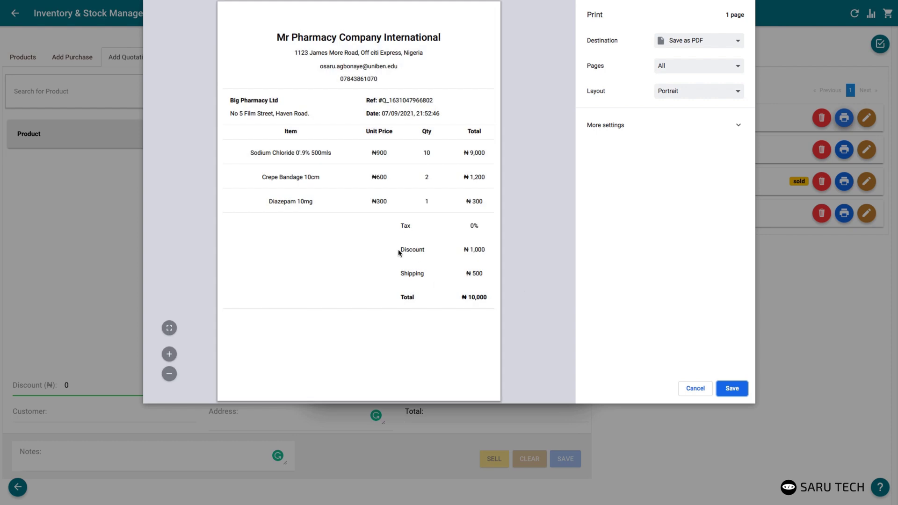
left_click(697, 389)
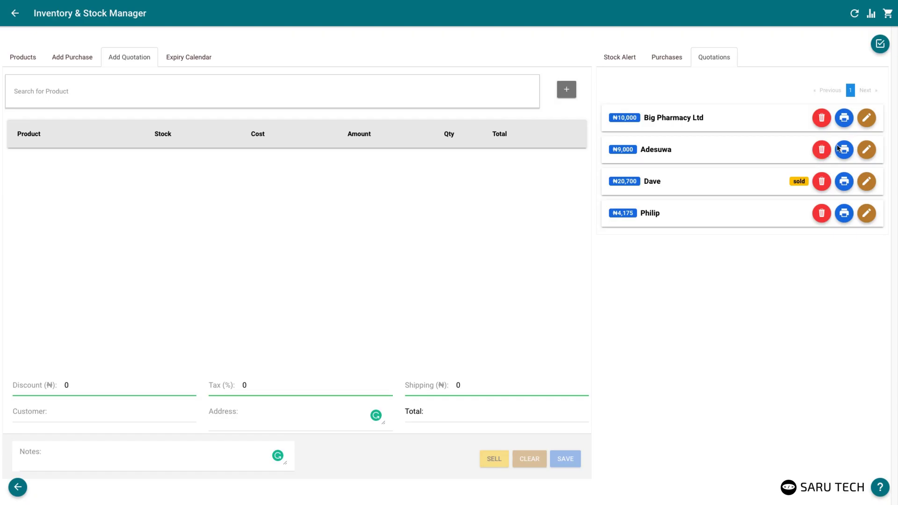
left_click(867, 119)
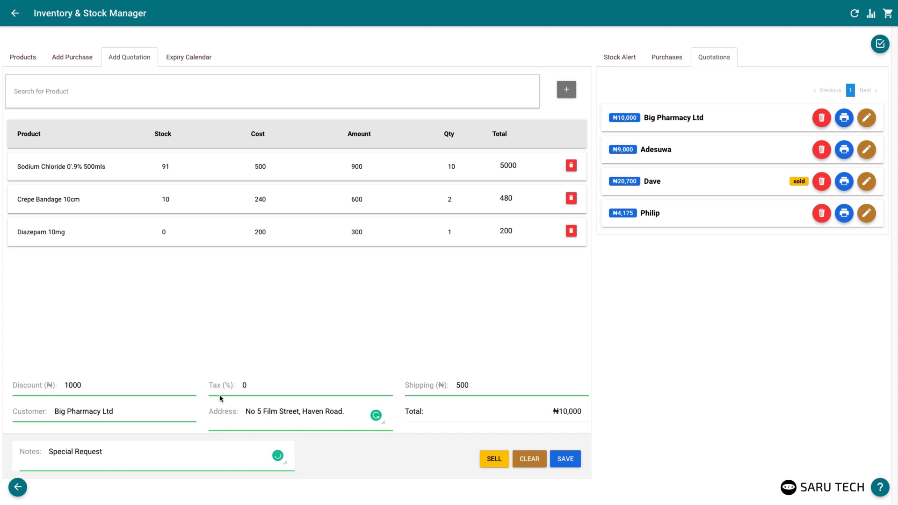
left_click(490, 460)
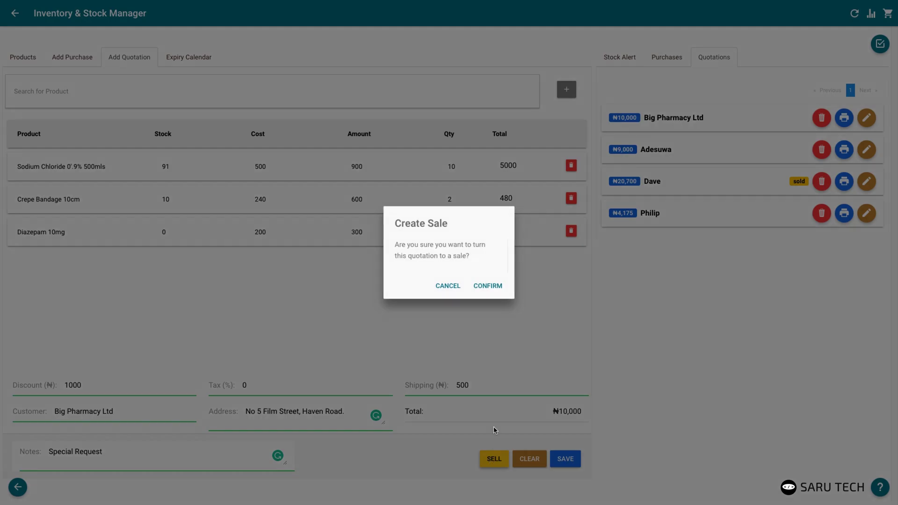
left_click(481, 286)
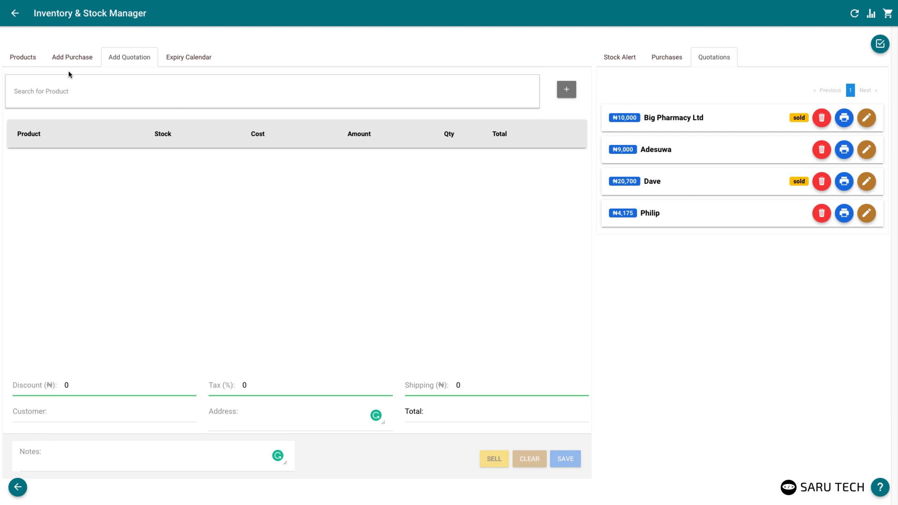
Draw the Reports bar chart of hourly sales (₦357,915), then go back to the products page
left_click(30, 58)
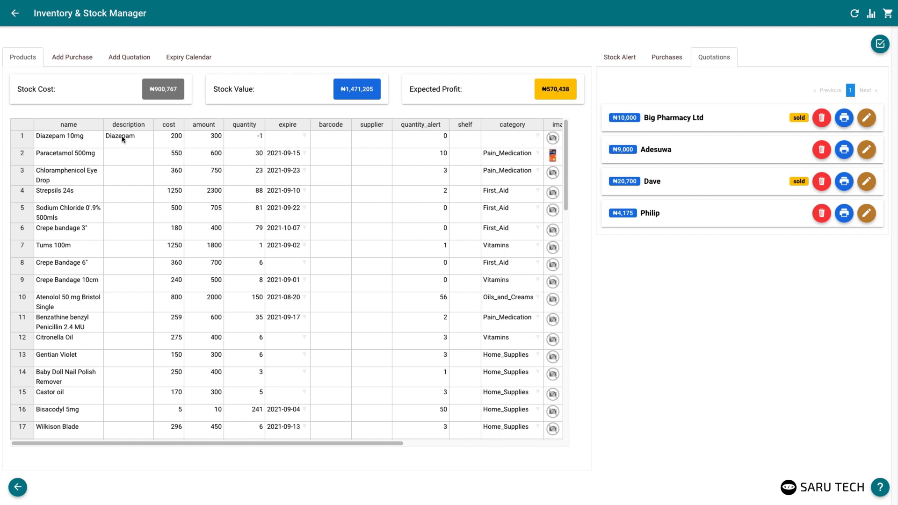
left_click(871, 16)
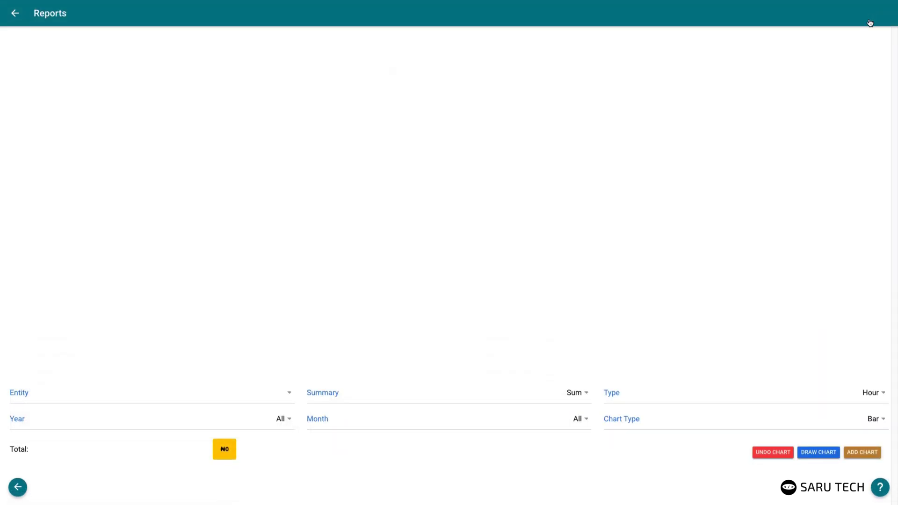
left_click(822, 453)
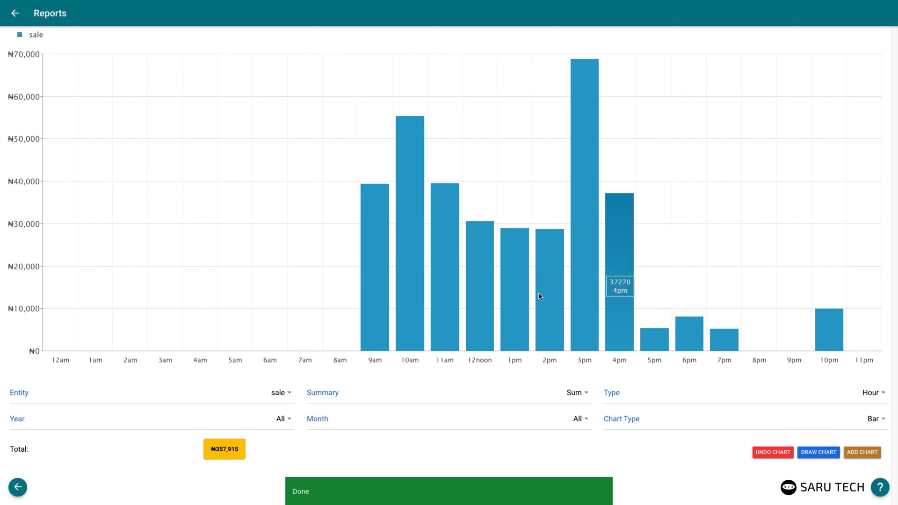
left_click(15, 16)
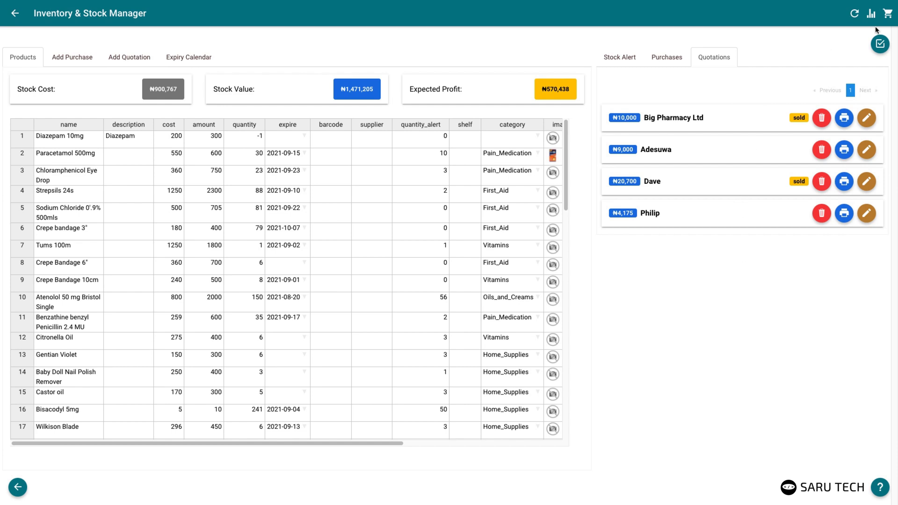
Open the sales records, try list and table views, and search for 2021-08 in list view
left_click(889, 14)
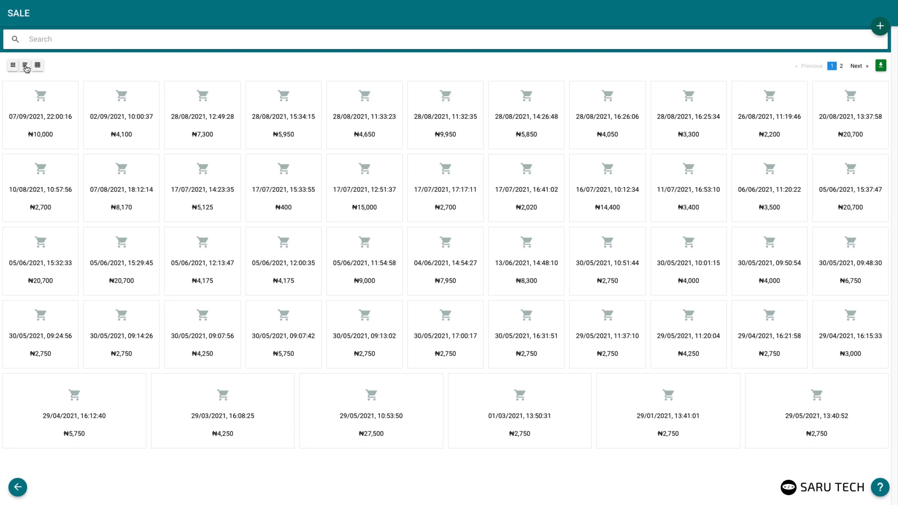
left_click(25, 67)
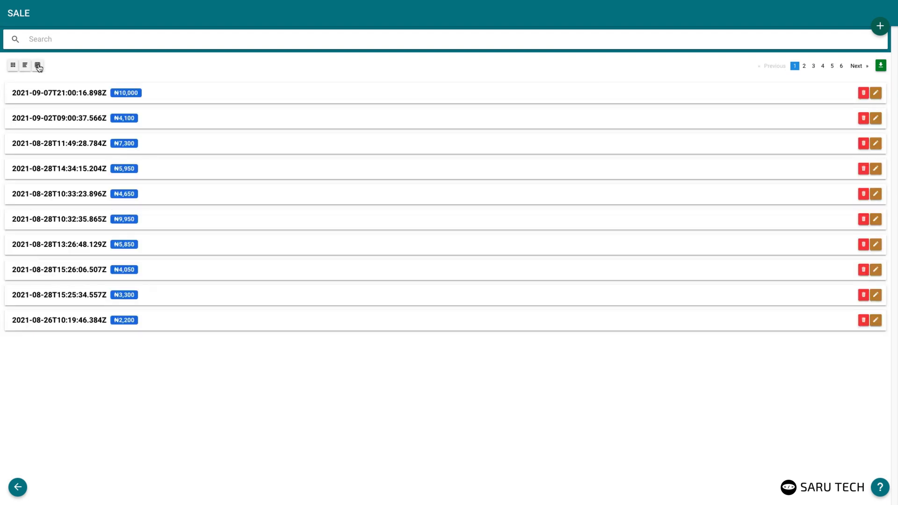
left_click(38, 65)
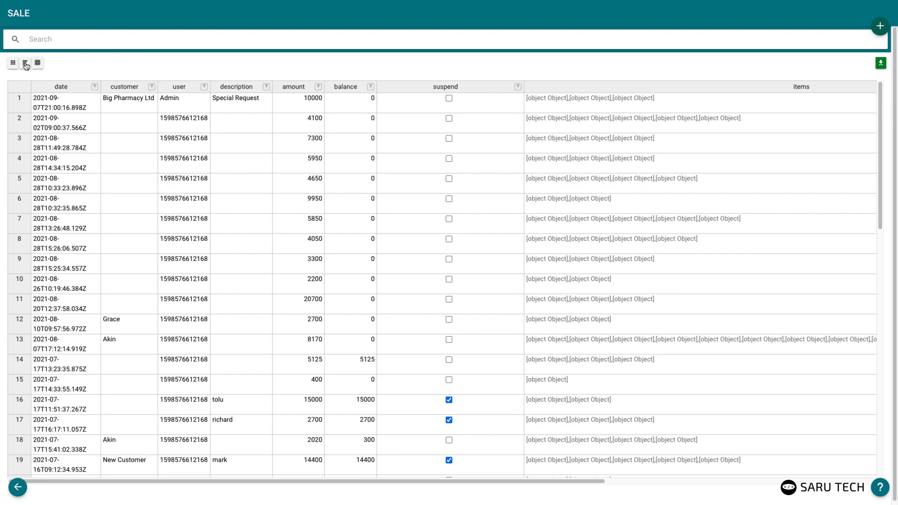
left_click(26, 65)
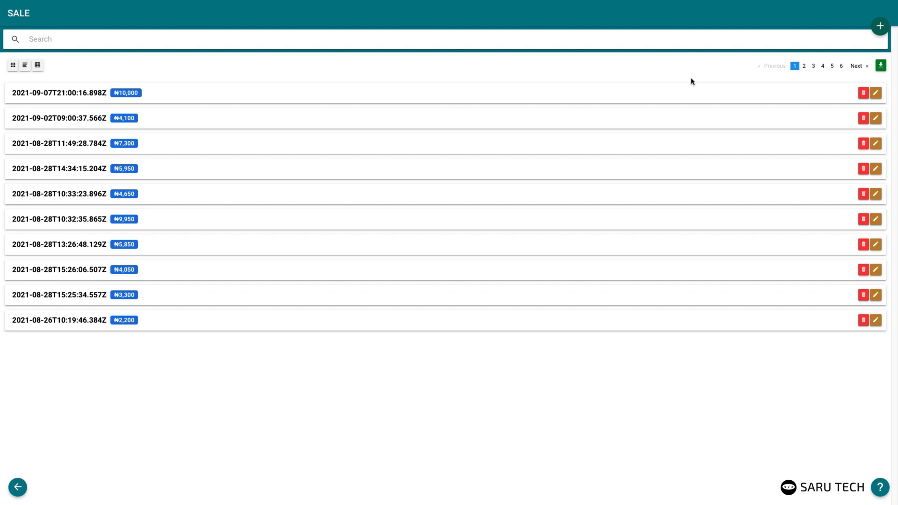
type("2021")
type("-08")
Preview the receipt for the ₦7,300 sale of 28 August, then start a new sale
left_click(876, 95)
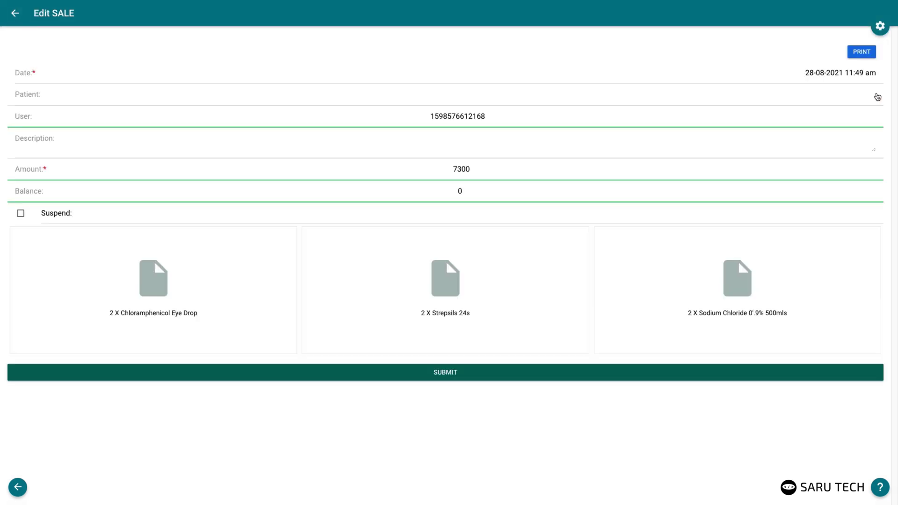
left_click(863, 52)
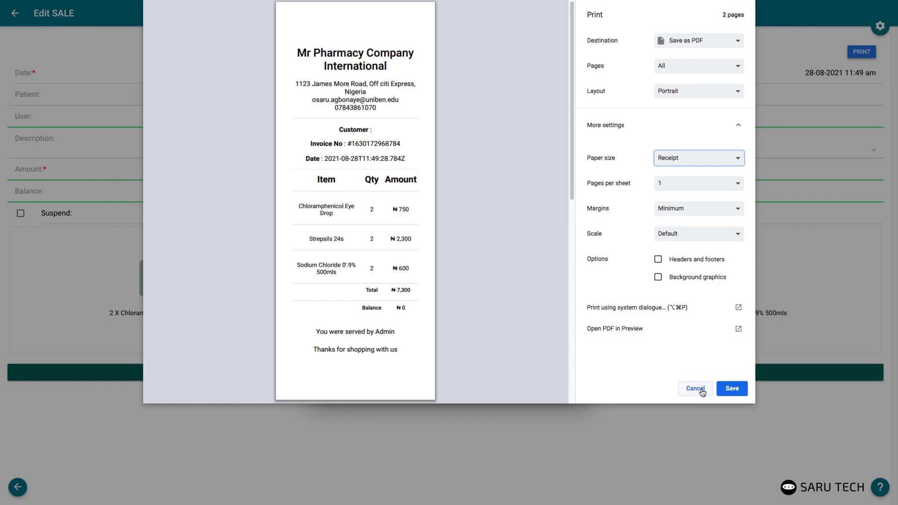
left_click(694, 389)
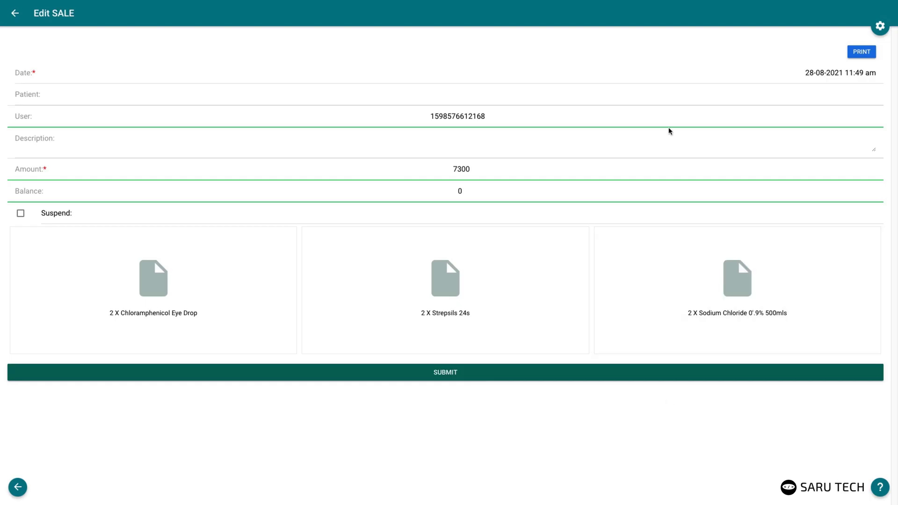
left_click(15, 14)
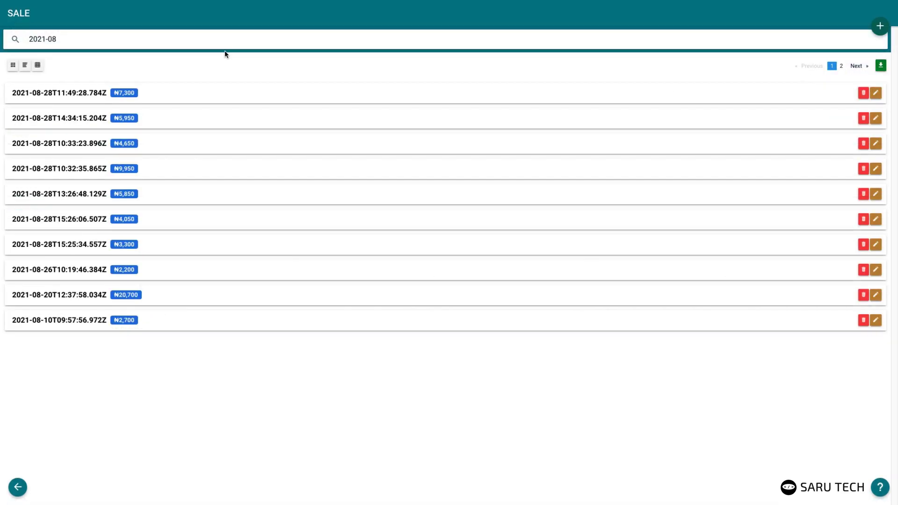
left_click(878, 26)
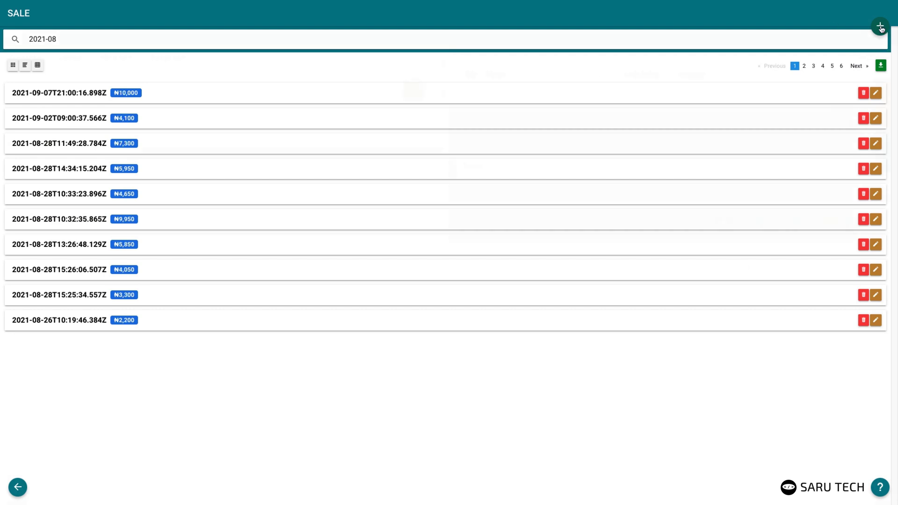